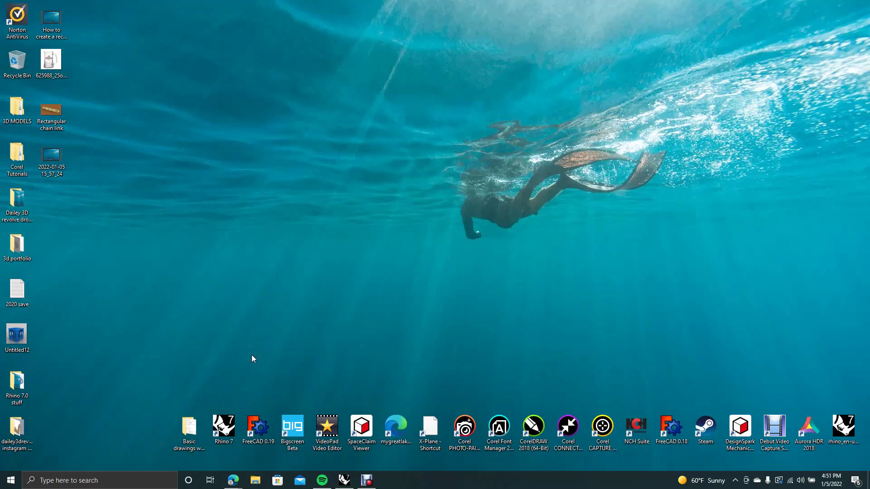
Launch Rhino 7 and start a new model from the Small Objects - Inches template.
{"action": "double_click", "coordinate": [225, 429]}
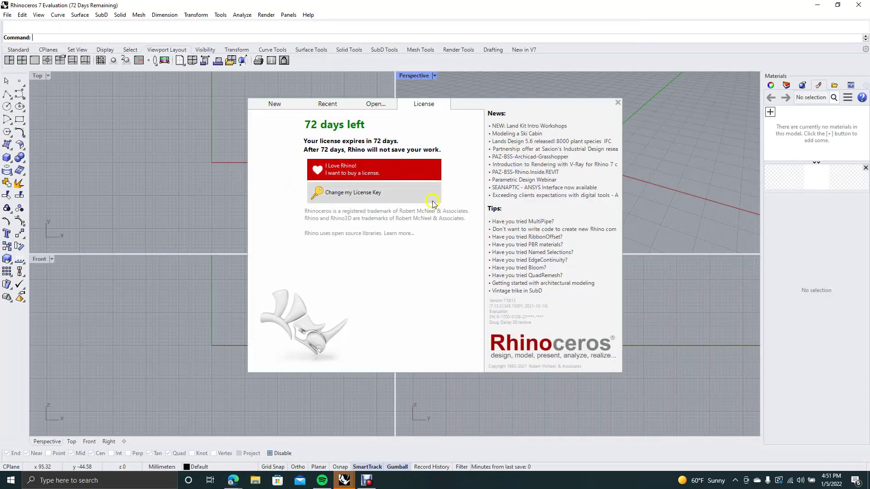
{"action": "left_click", "coordinate": [278, 106]}
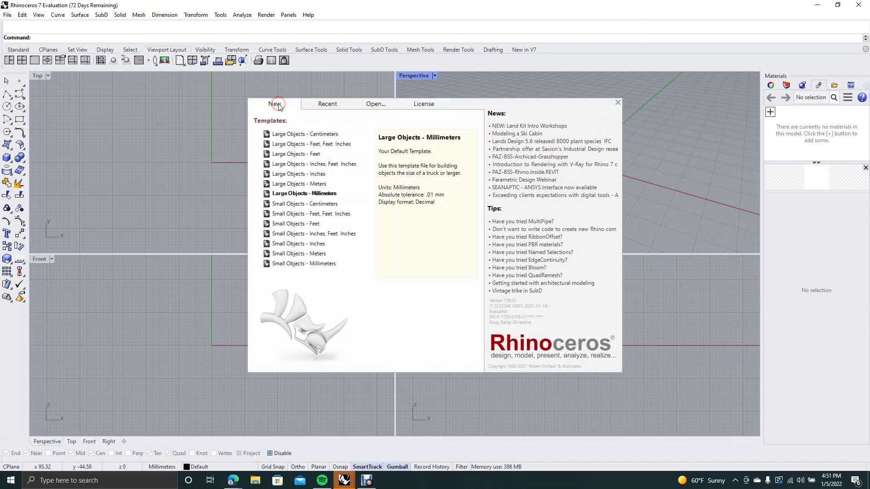
{"action": "left_click", "coordinate": [303, 244]}
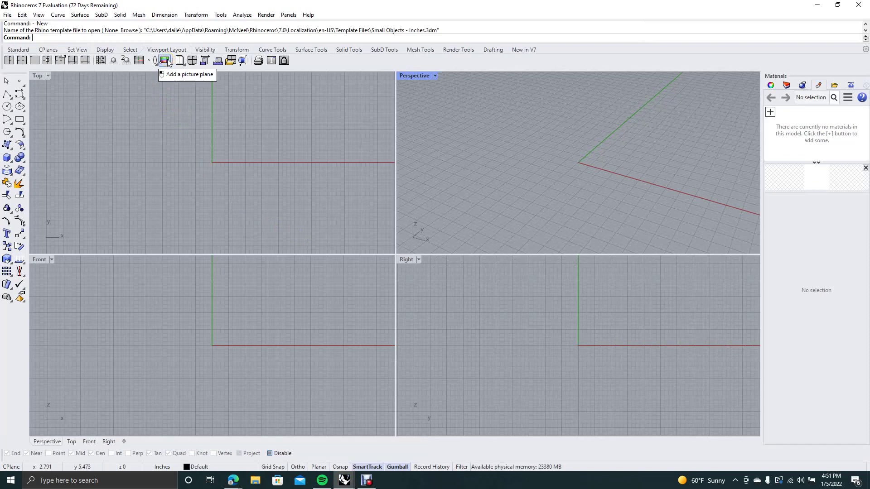
Insert the 25oz beer mug image from the Desktop as a picture plane in the Top viewport, spanning the origin.
{"action": "left_click", "coordinate": [164, 60]}
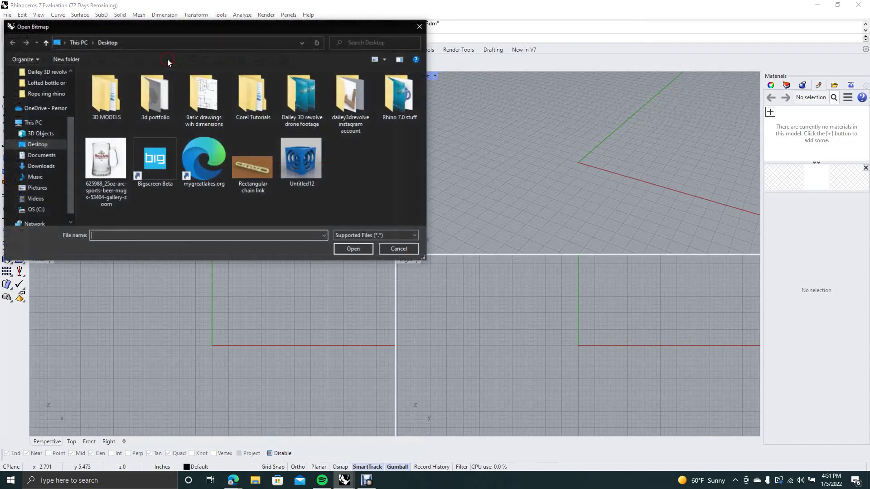
{"action": "double_click", "coordinate": [120, 159]}
{"action": "left_click", "coordinate": [137, 97]}
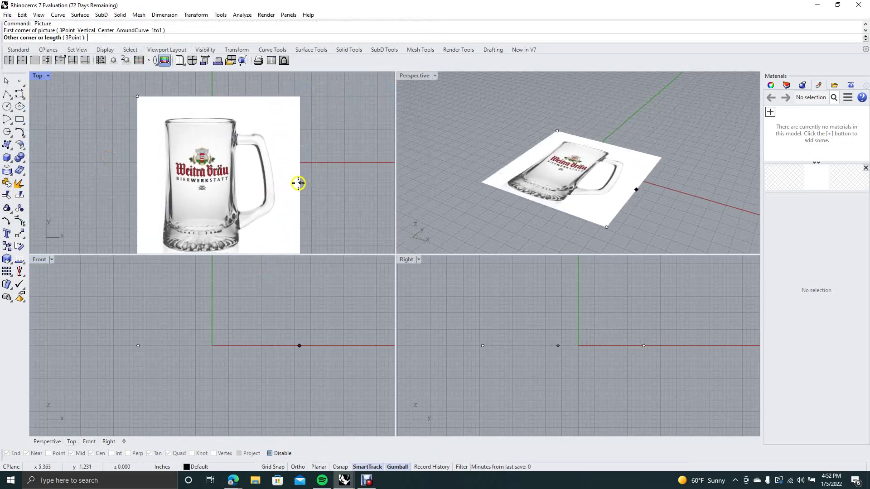
{"action": "left_click", "coordinate": [282, 188]}
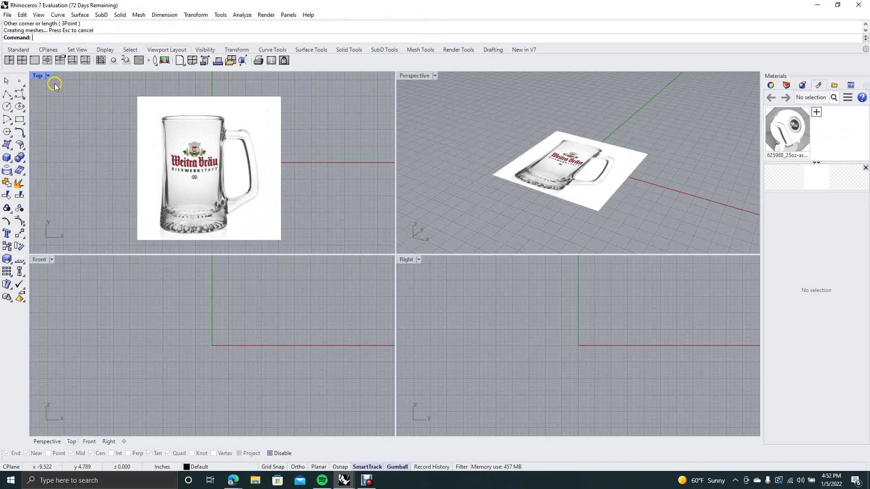
Maximize the Top viewport and move the mug picture so the mug body is roughly centred on the vertical axis.
{"action": "double_click", "coordinate": [39, 78]}
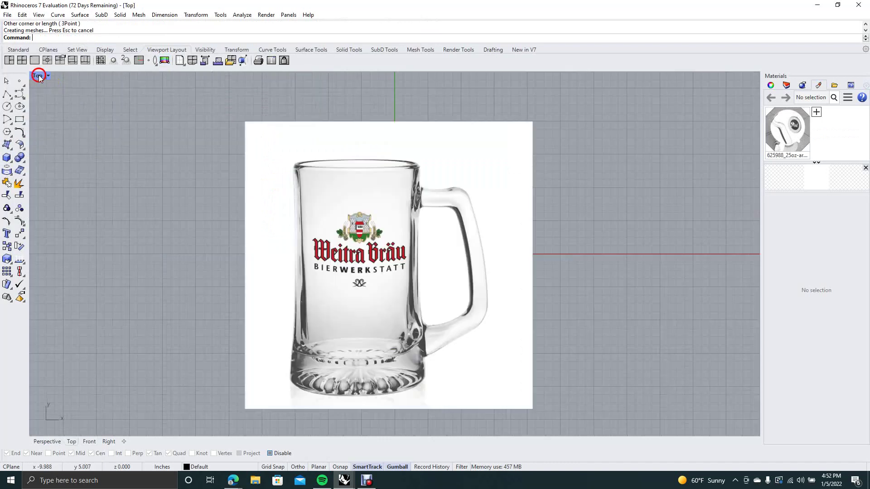
{"action": "left_click", "coordinate": [283, 202]}
{"action": "left_click_drag", "start_coordinate": [283, 201], "coordinate": [311, 181]}
{"action": "left_click", "coordinate": [199, 180]}
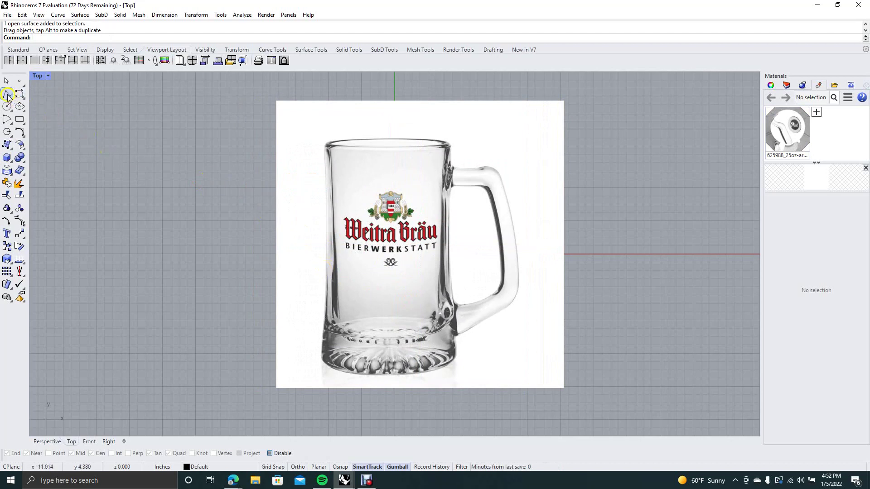
With grid snap on, draw a closed polyline profile of the mug's base and handle-side wall, about 2.5 in wide and 7 in tall, floor 0.75 in thick.
{"action": "left_click", "coordinate": [12, 96]}
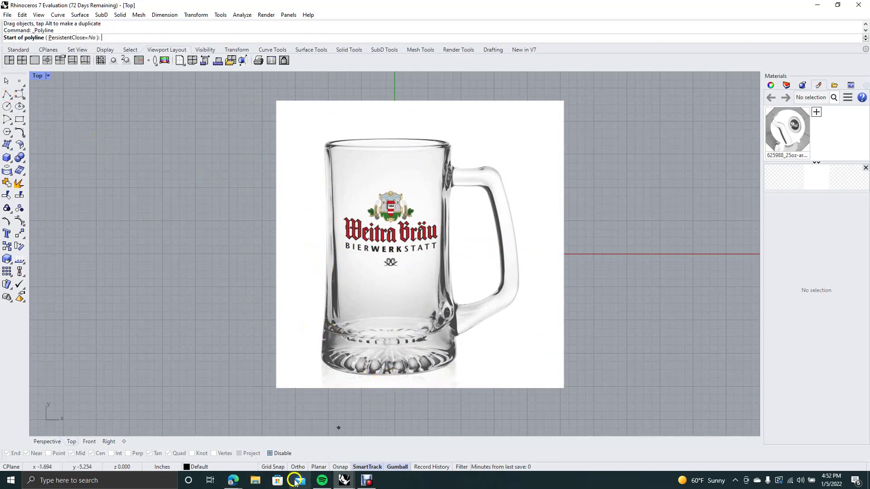
{"action": "left_click", "coordinate": [276, 466]}
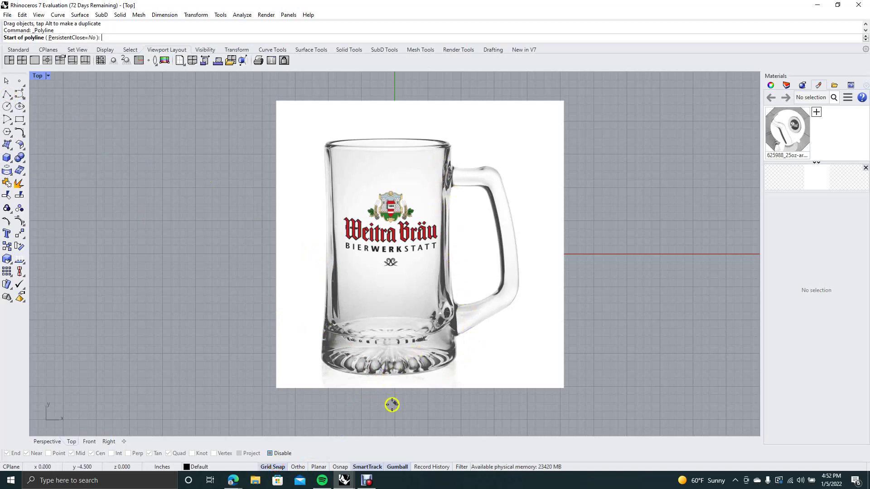
{"action": "left_click", "coordinate": [388, 376]}
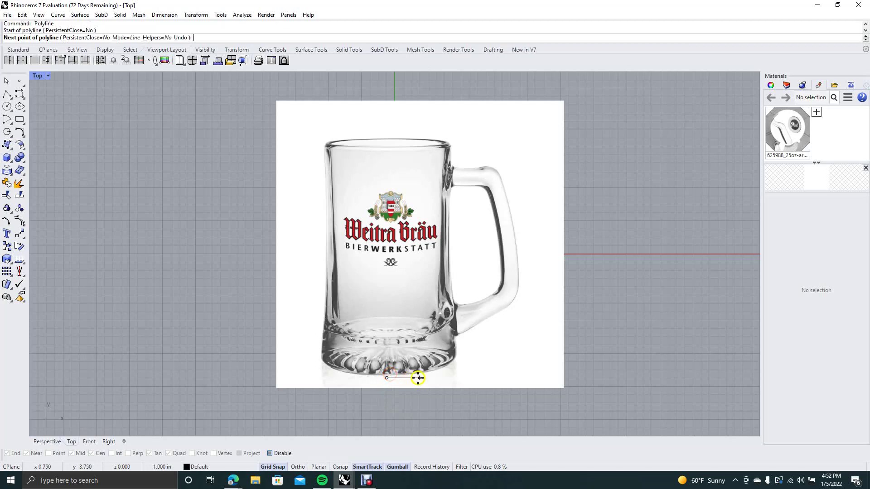
{"action": "left_click", "coordinate": [469, 377]}
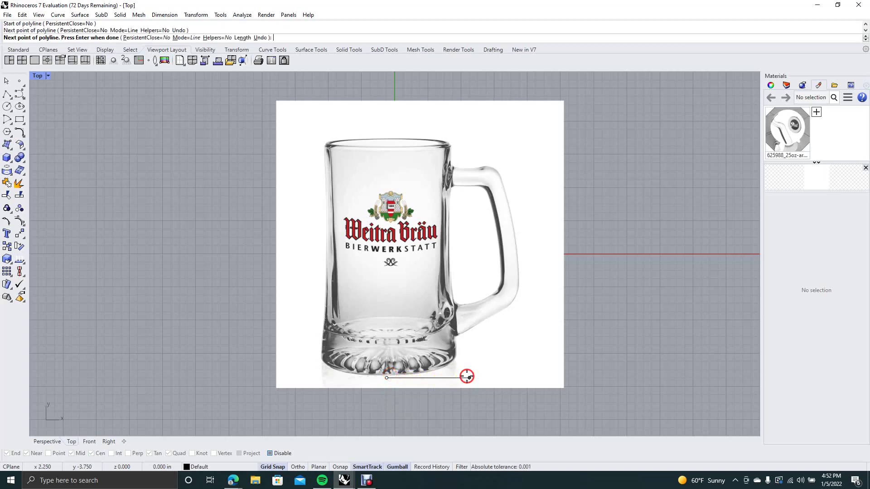
{"action": "left_click", "coordinate": [450, 144]}
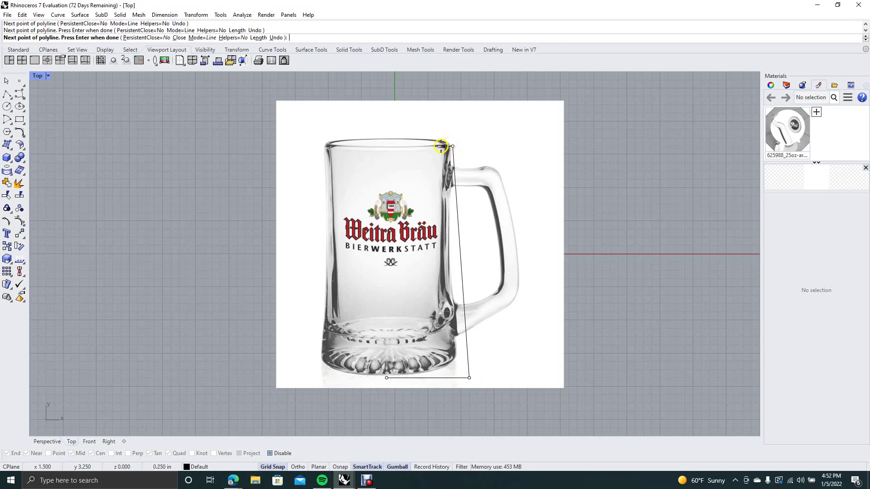
{"action": "left_click", "coordinate": [443, 146]}
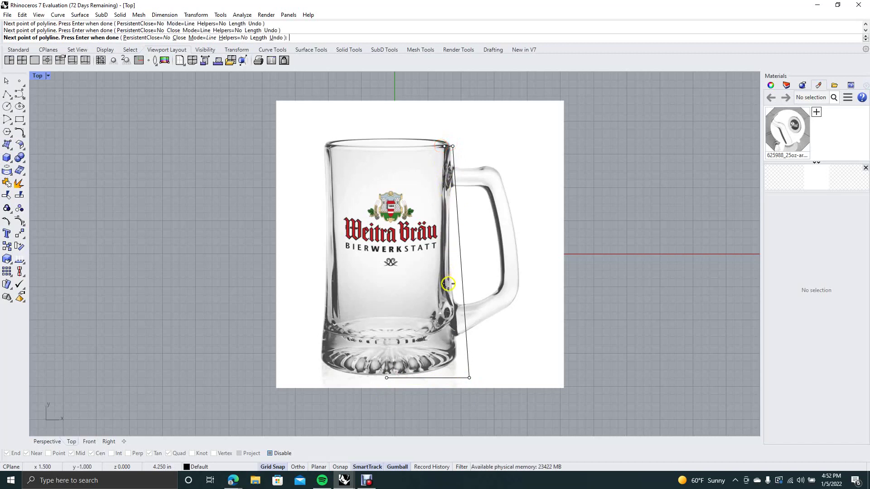
{"action": "left_click", "coordinate": [457, 365]}
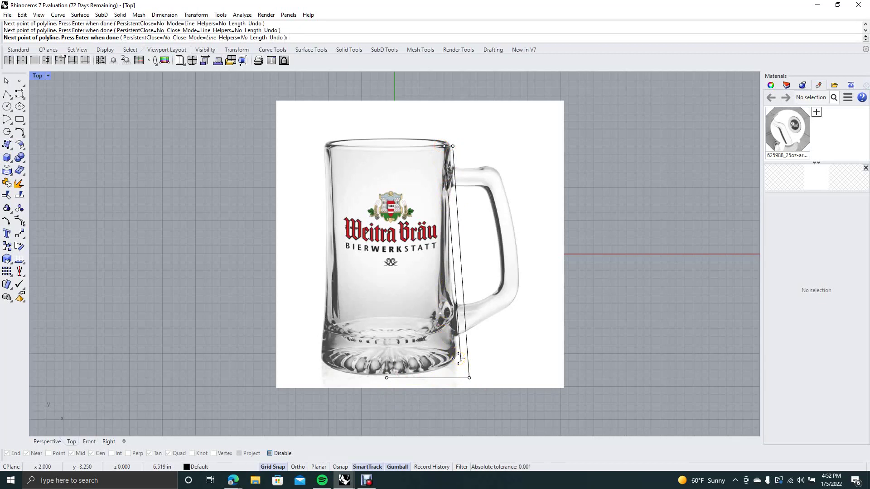
{"action": "left_click", "coordinate": [459, 353]}
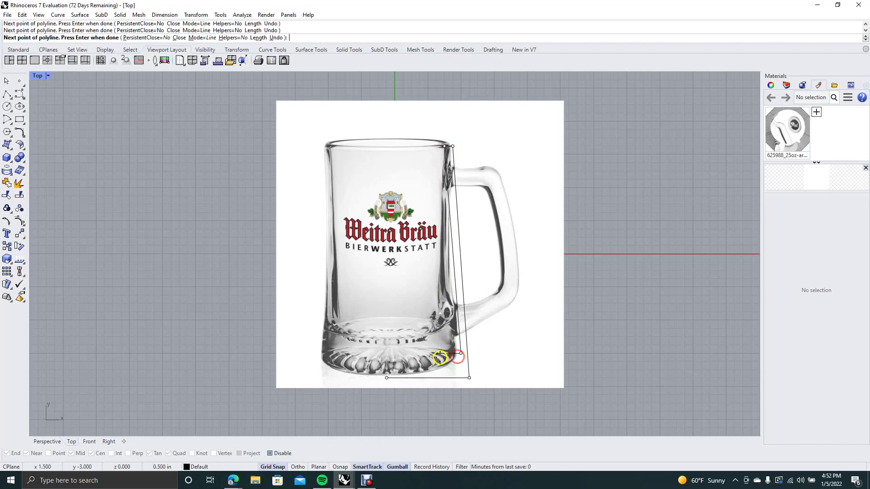
{"action": "left_click", "coordinate": [406, 356]}
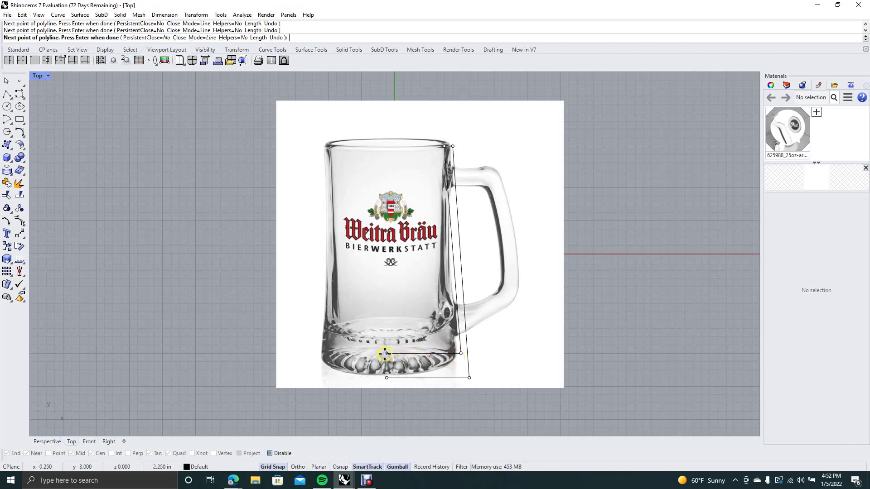
{"action": "left_click", "coordinate": [386, 353]}
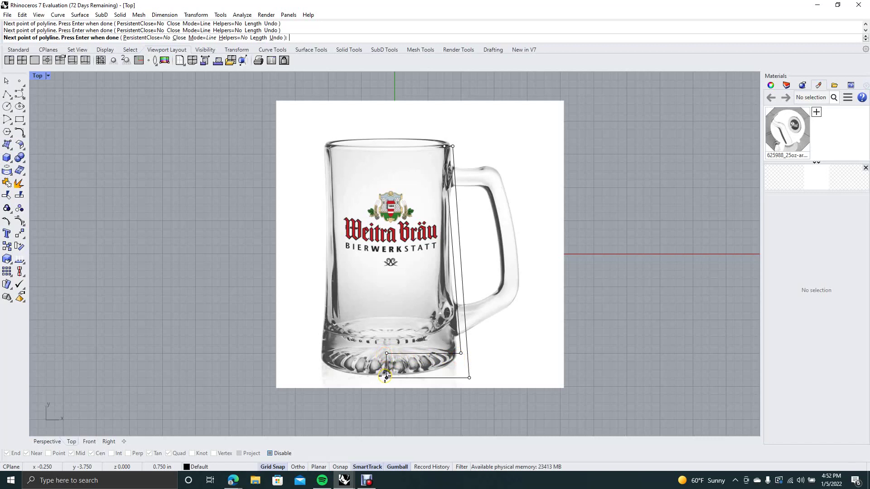
{"action": "left_click", "coordinate": [385, 377]}
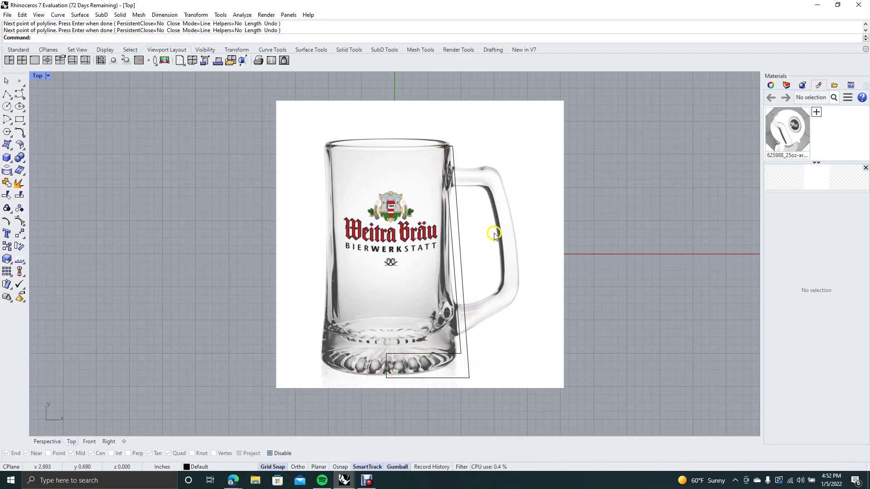
{"action": "left_click", "coordinate": [251, 188]}
Trace the handle's outer edge with a degree 3 control point curve from the upper wall to the lower wall, with grid snap off.
{"action": "left_click", "coordinate": [19, 95]}
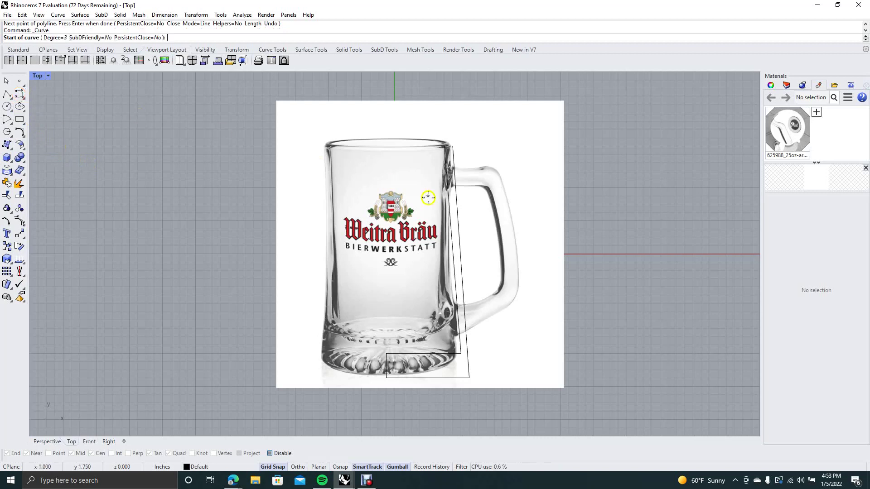
{"action": "left_click", "coordinate": [451, 164]}
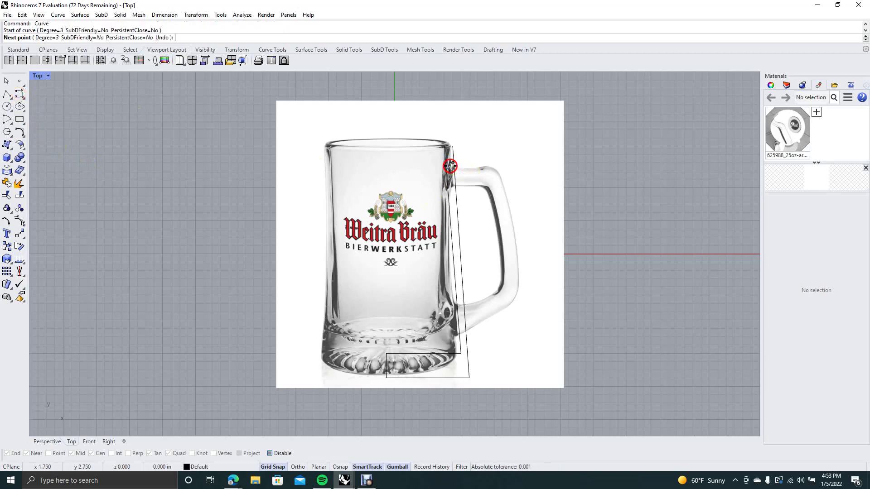
{"action": "left_click", "coordinate": [278, 468]}
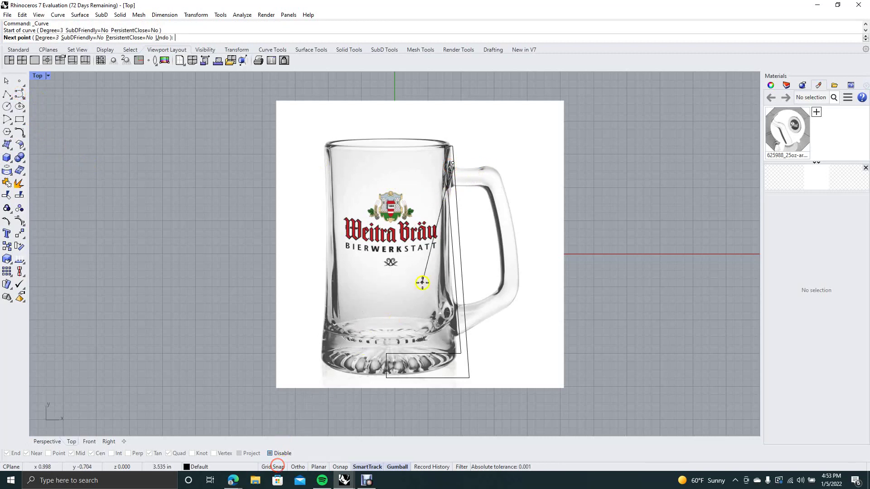
{"action": "left_click", "coordinate": [476, 169]}
{"action": "left_click", "coordinate": [490, 167]}
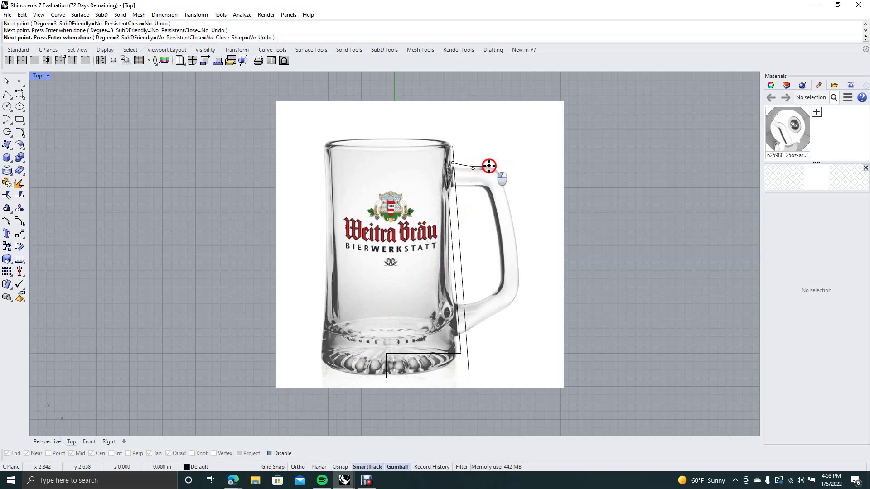
{"action": "left_click", "coordinate": [498, 169]}
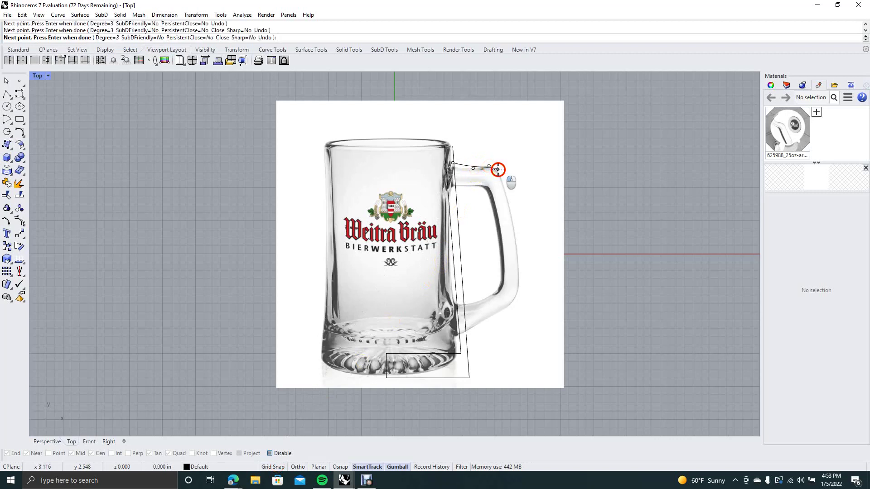
{"action": "left_click", "coordinate": [506, 191]}
{"action": "left_click", "coordinate": [517, 247]}
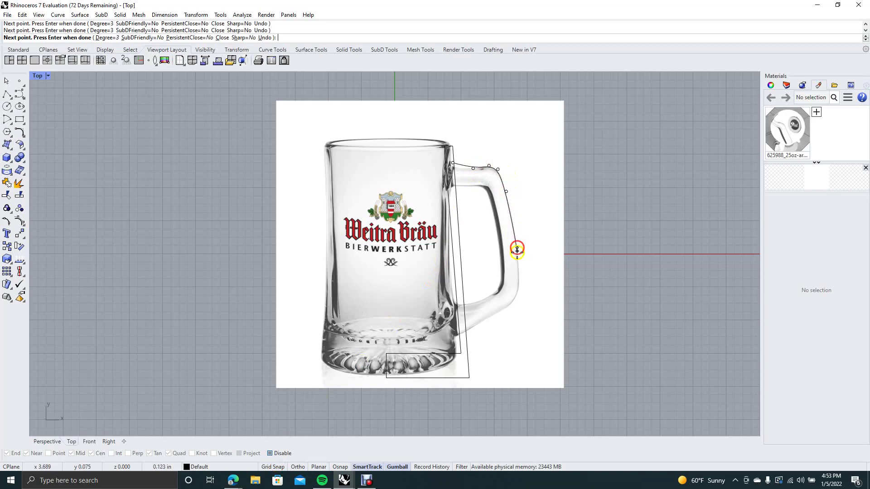
{"action": "left_click", "coordinate": [519, 277]}
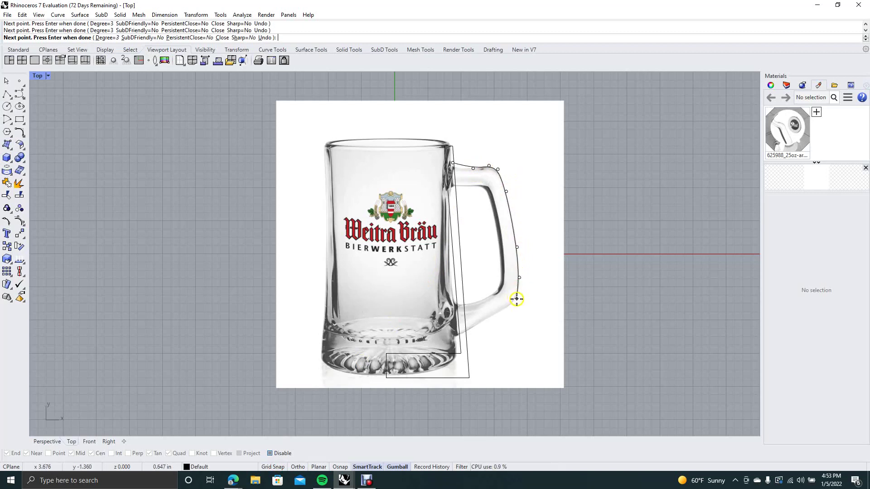
{"action": "left_click", "coordinate": [516, 299]}
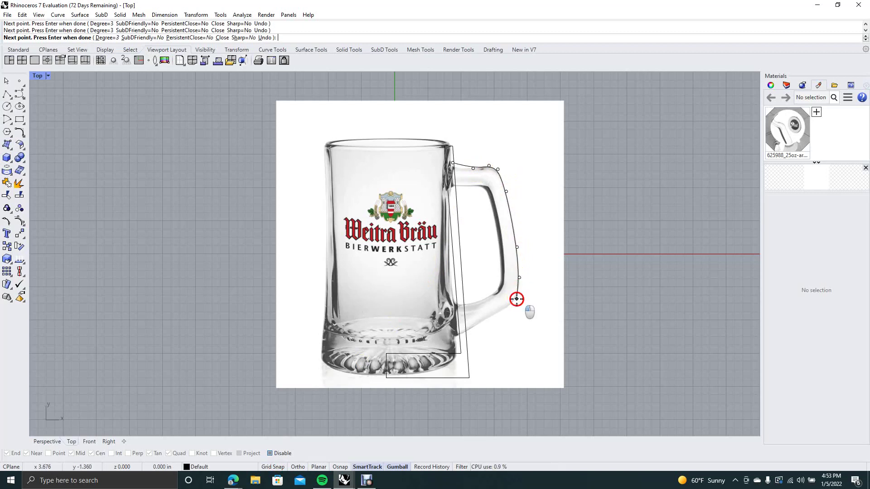
{"action": "left_click", "coordinate": [497, 314]}
{"action": "left_click", "coordinate": [475, 327]}
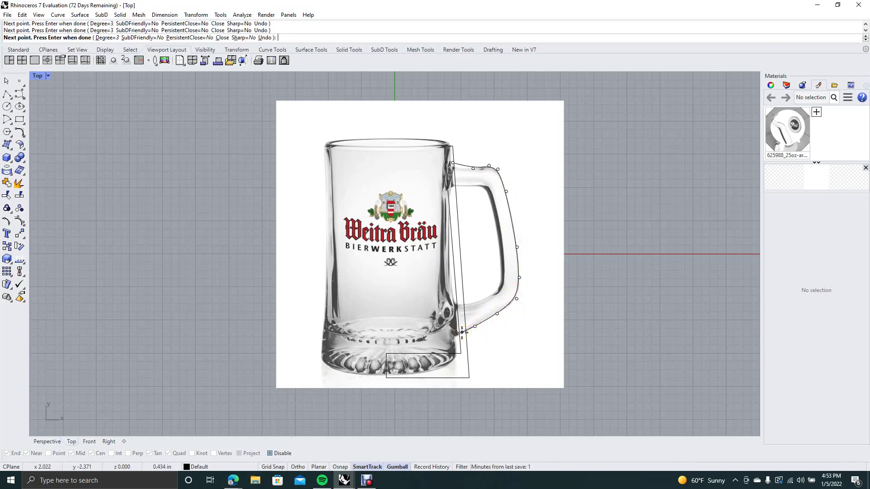
{"action": "left_click", "coordinate": [461, 332]}
{"action": "key", "text": "Return"}
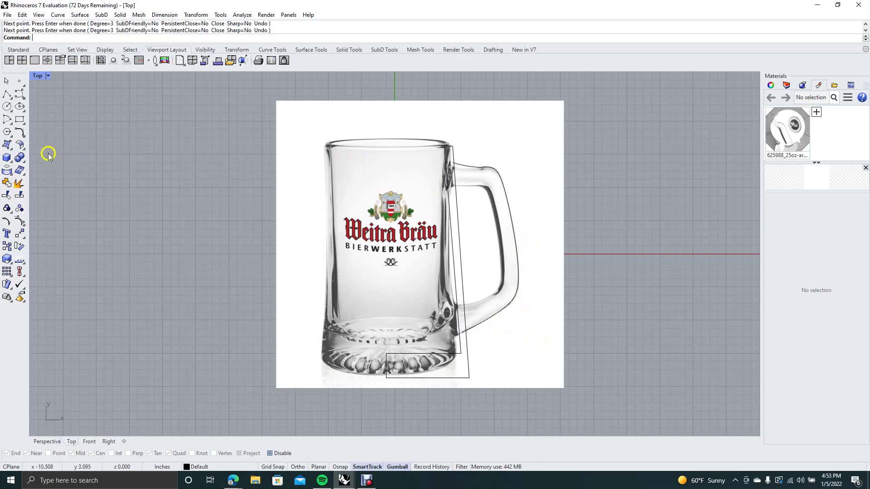
Trace the handle's inner edge with a degree 3 control point curve, from the mug's upper wall down to its lower wall.
{"action": "left_click", "coordinate": [20, 95]}
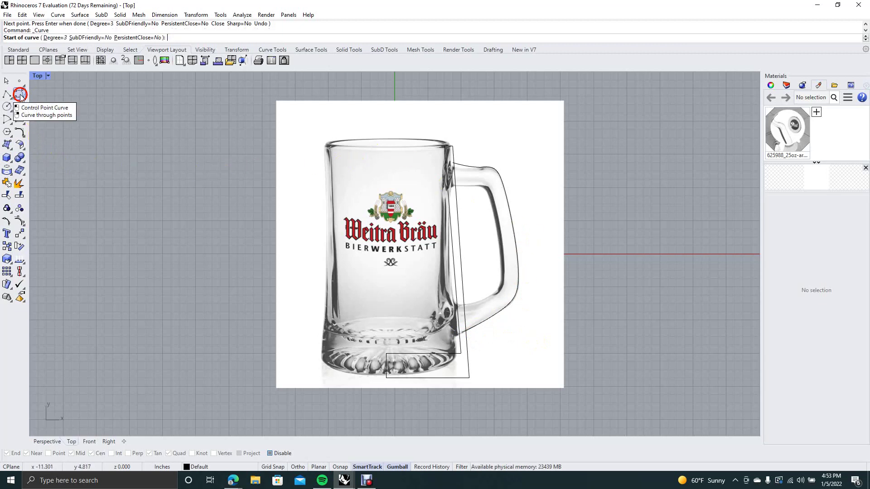
{"action": "left_click", "coordinate": [450, 186]}
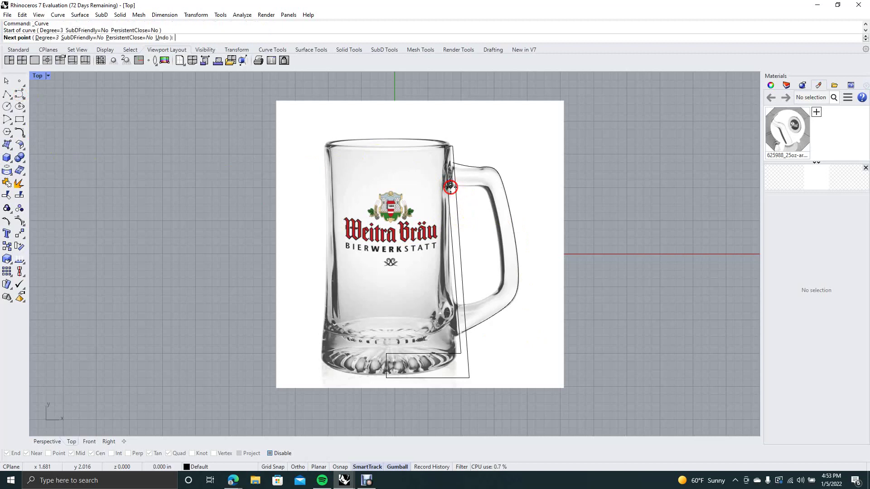
{"action": "left_click", "coordinate": [476, 188]}
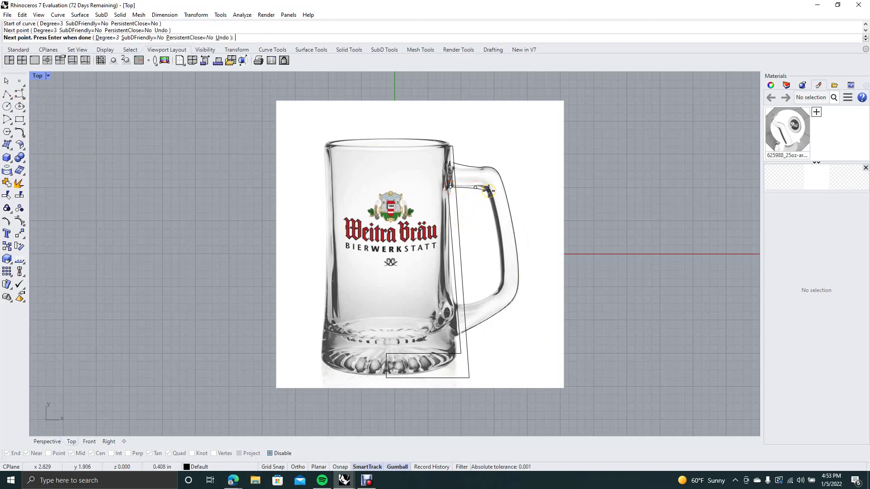
{"action": "left_click", "coordinate": [488, 191]}
{"action": "left_click", "coordinate": [494, 209]}
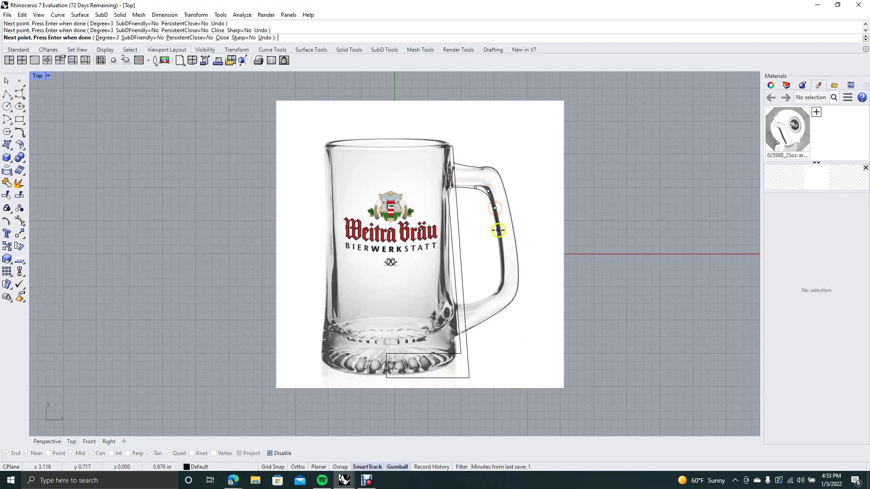
{"action": "left_click", "coordinate": [498, 236]}
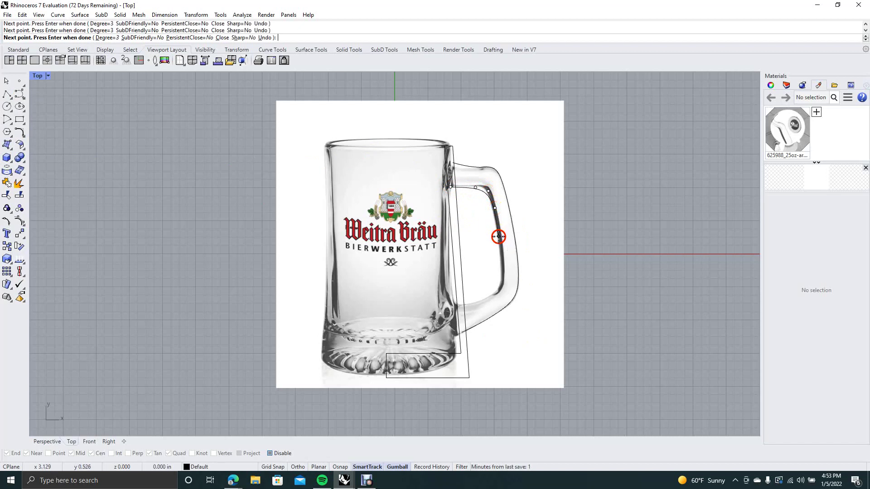
{"action": "left_click", "coordinate": [502, 270]}
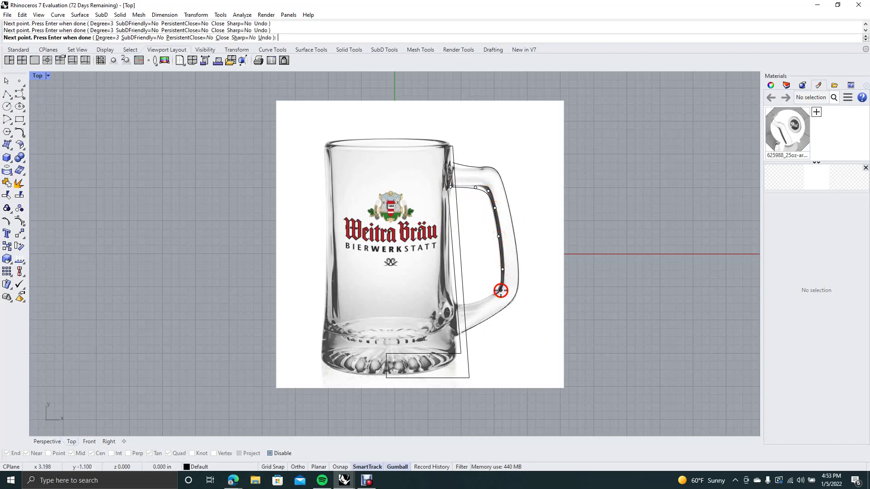
{"action": "left_click", "coordinate": [486, 299]}
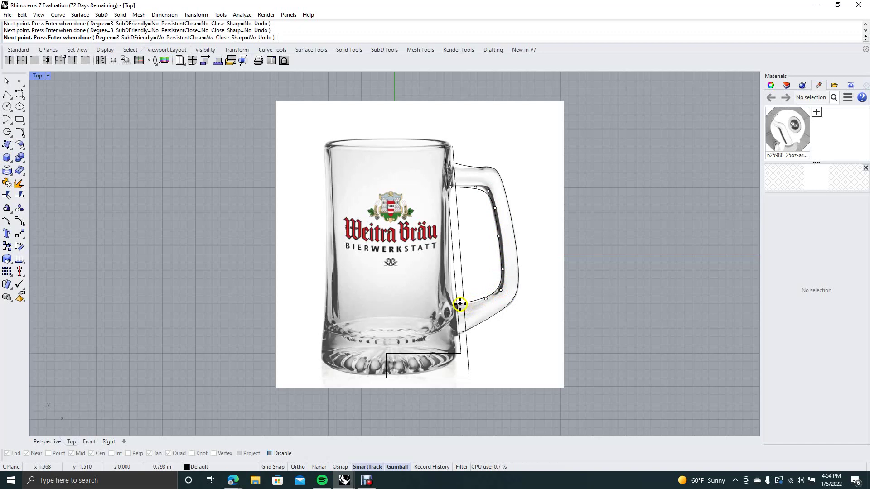
{"action": "left_click", "coordinate": [460, 303]}
{"action": "right_click", "coordinate": [460, 304]}
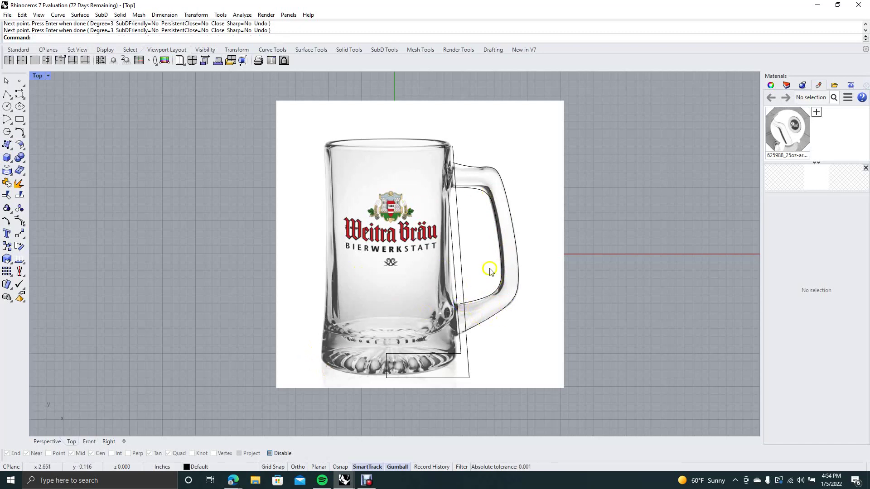
Delete the mug reference picture, keeping the body profile and both handle curves.
{"action": "left_click", "coordinate": [467, 123]}
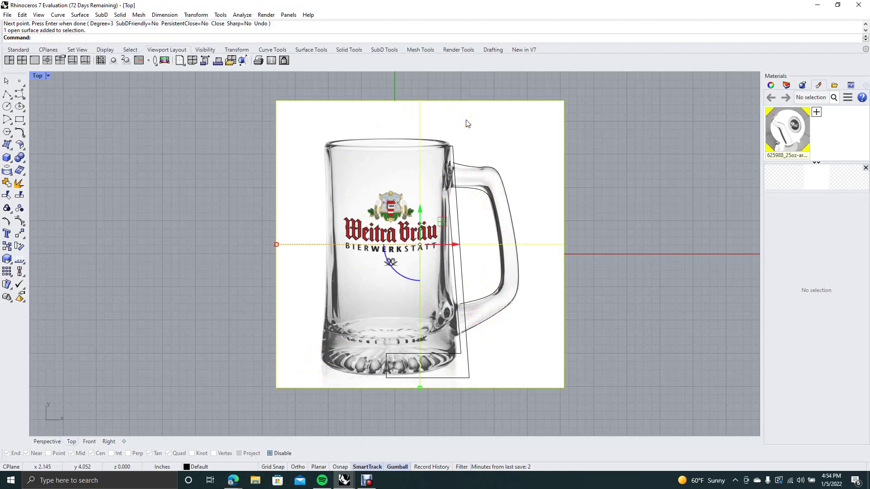
{"action": "key", "text": "Delete"}
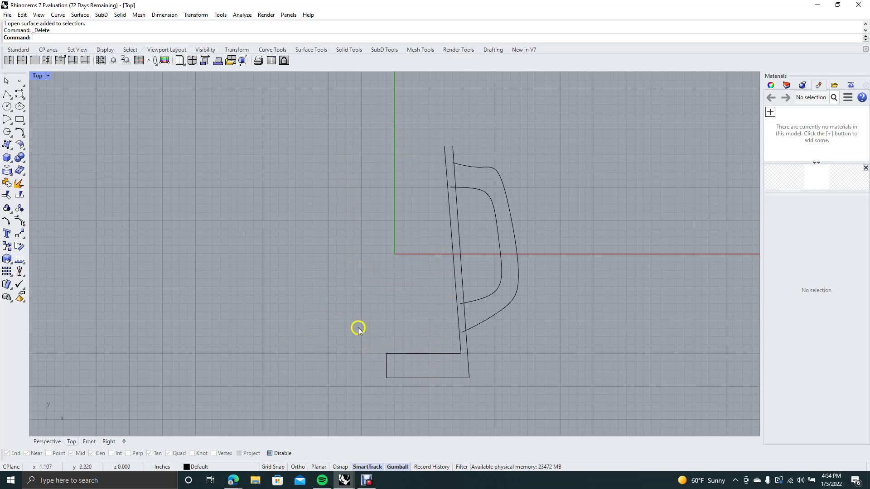
{"action": "left_click", "coordinate": [455, 281]}
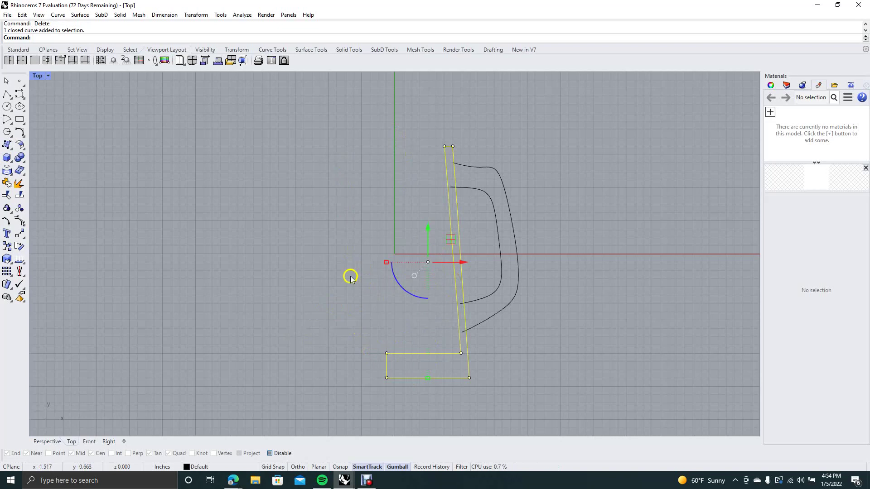
{"action": "left_click", "coordinate": [324, 272]}
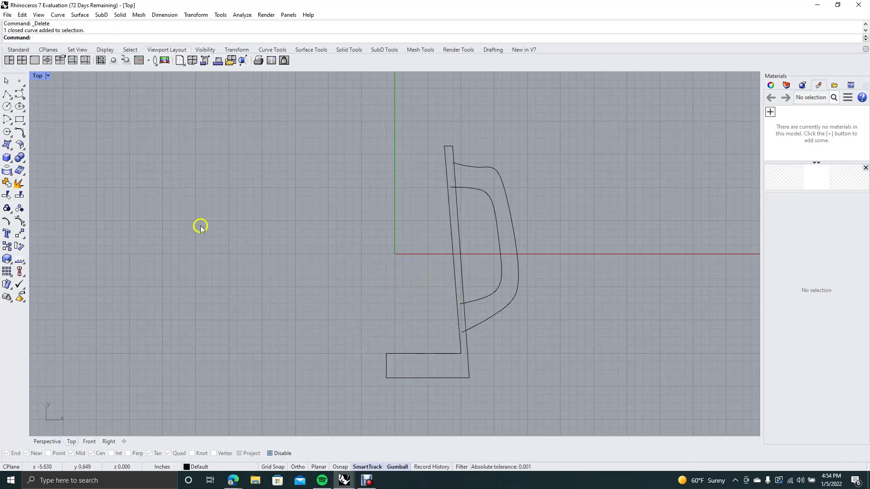
Fillet the profile's inner corner between the mug floor and the inside wall with a radius of 0.25 in.
{"action": "left_click", "coordinate": [19, 132]}
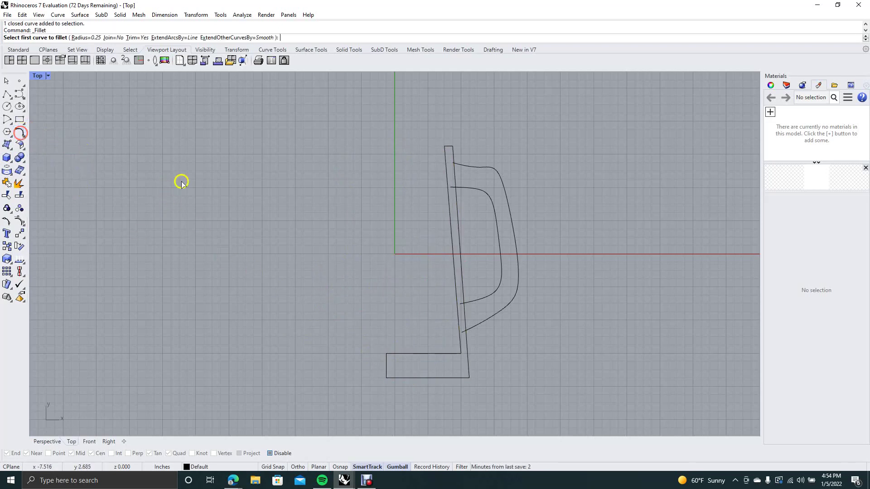
{"action": "left_click", "coordinate": [445, 352]}
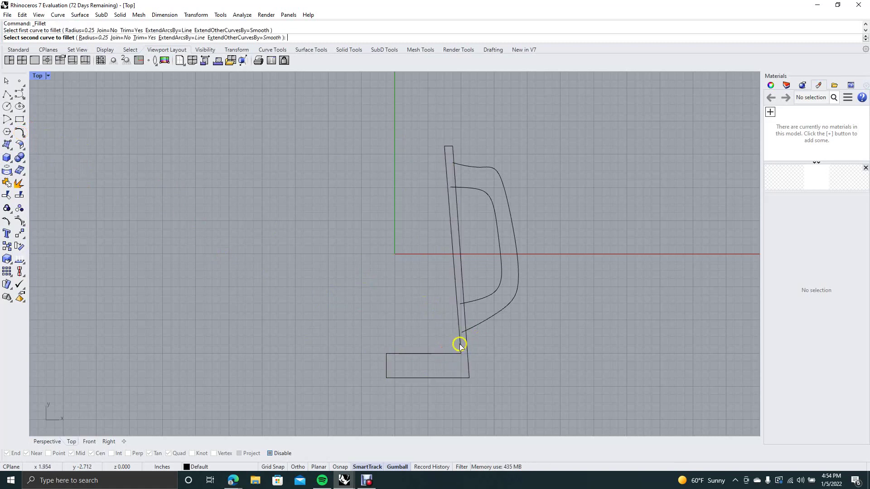
{"action": "left_click", "coordinate": [460, 347]}
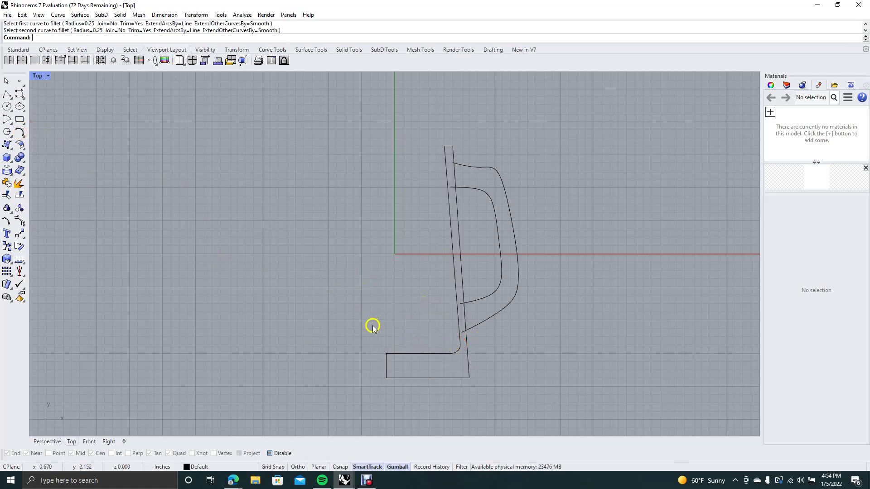
{"action": "left_click", "coordinate": [332, 336]}
{"action": "left_click", "coordinate": [330, 308]}
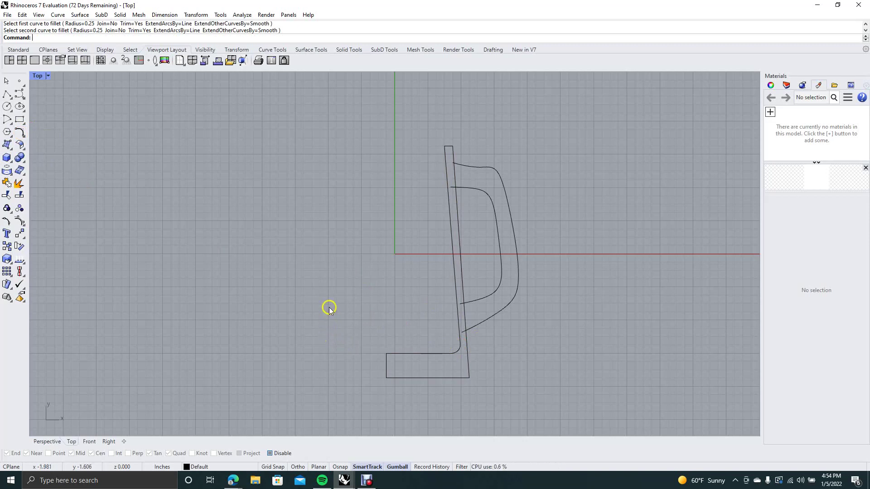
{"action": "left_click", "coordinate": [330, 313]}
In the four-viewport layout, with grid snap on, revolve the mug profile 360 degrees about the vertical line through the base's inner edge.
{"action": "left_click", "coordinate": [22, 60]}
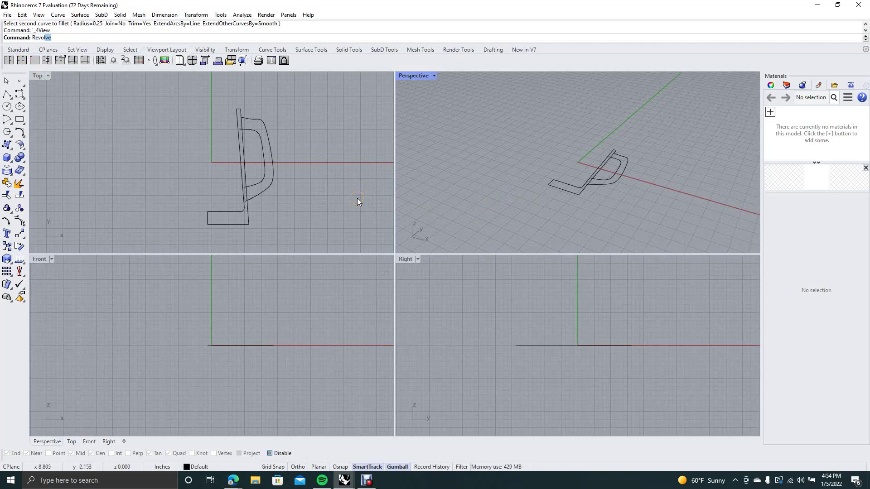
{"action": "type", "text": "ve"}
{"action": "key", "text": "Return"}
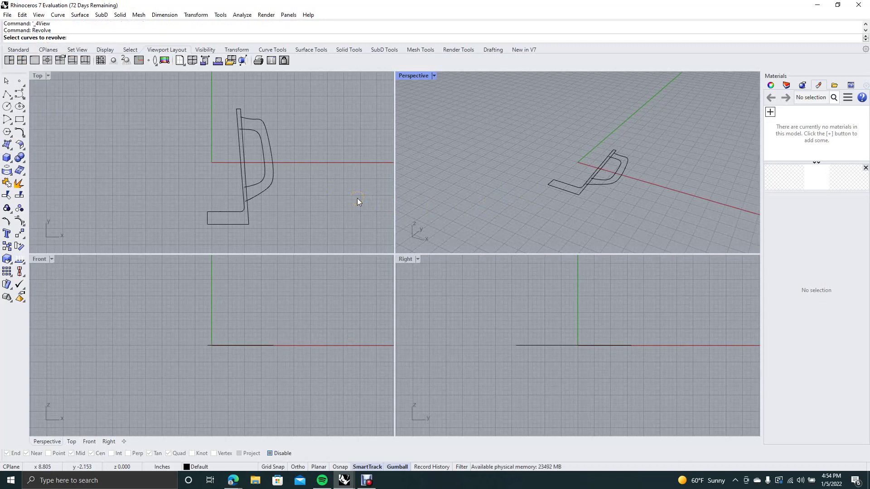
{"action": "left_click", "coordinate": [225, 211]}
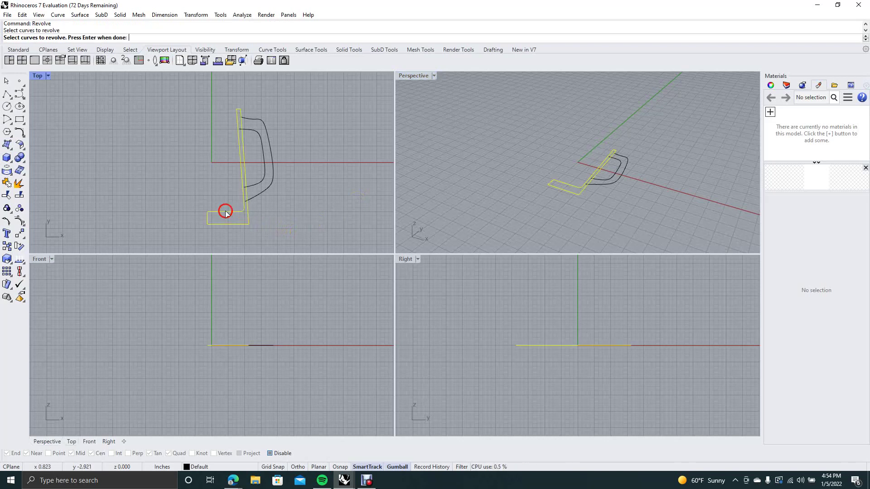
{"action": "right_click", "coordinate": [207, 187]}
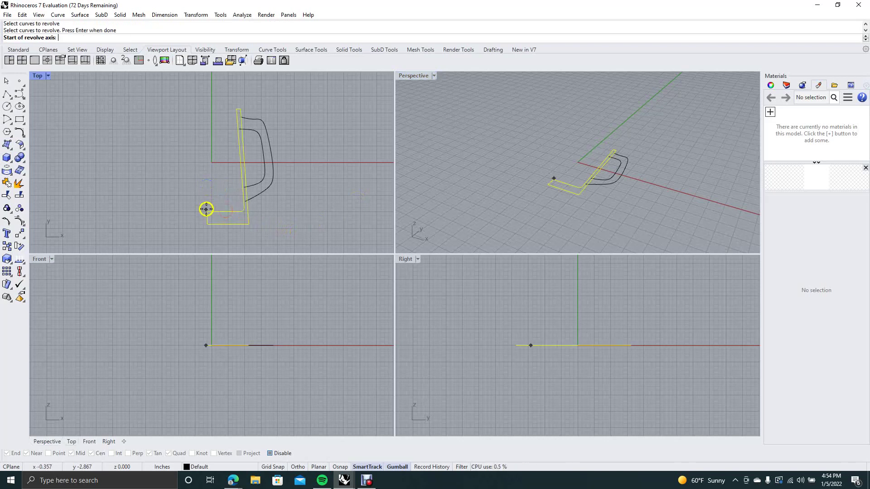
{"action": "left_click", "coordinate": [269, 467]}
{"action": "left_click", "coordinate": [216, 216]}
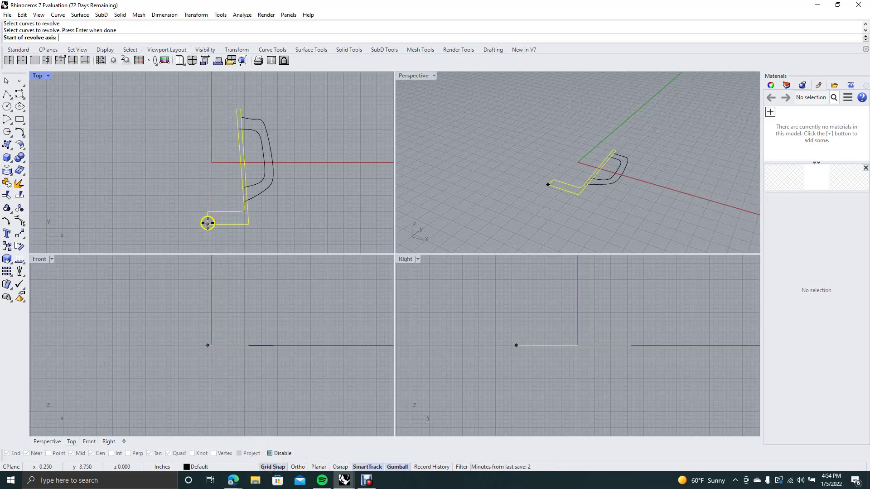
{"action": "left_click", "coordinate": [207, 223]}
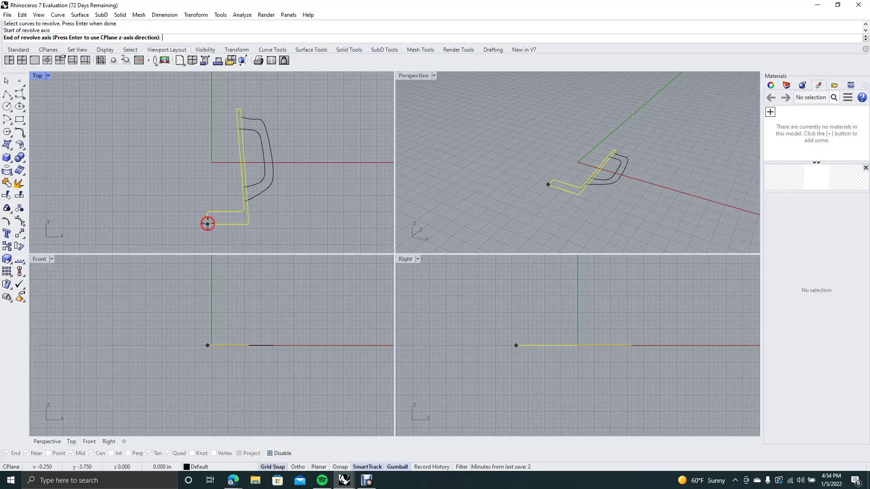
{"action": "left_click", "coordinate": [208, 109]}
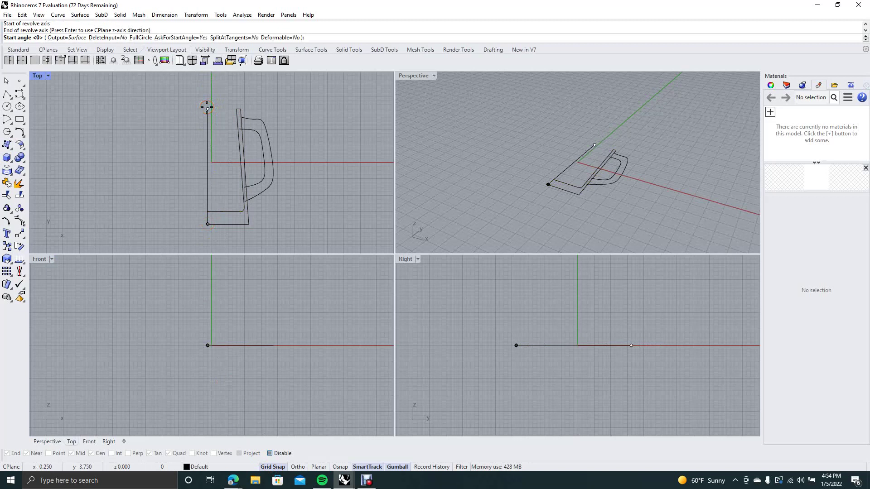
{"action": "key", "text": "Return"}
{"action": "key", "text": "Return"}
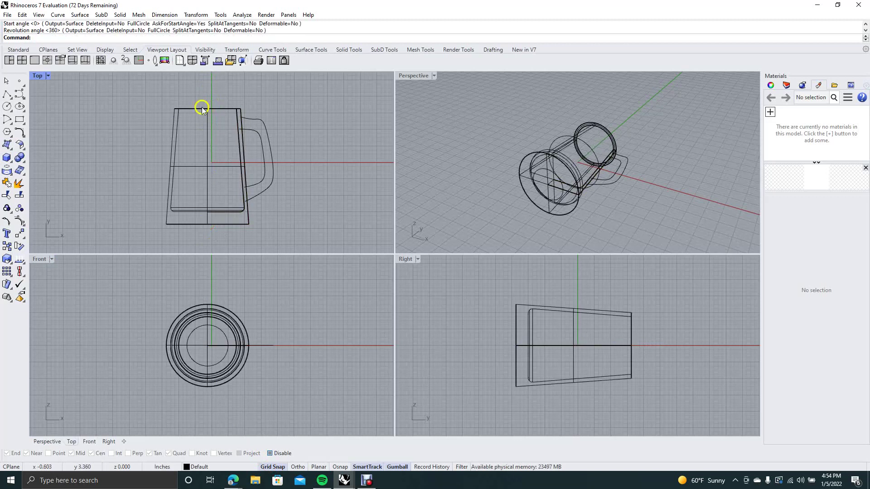
Set the Perspective viewport to Rendered display and view the revolved mug body from a higher angle.
{"action": "left_click", "coordinate": [7, 82]}
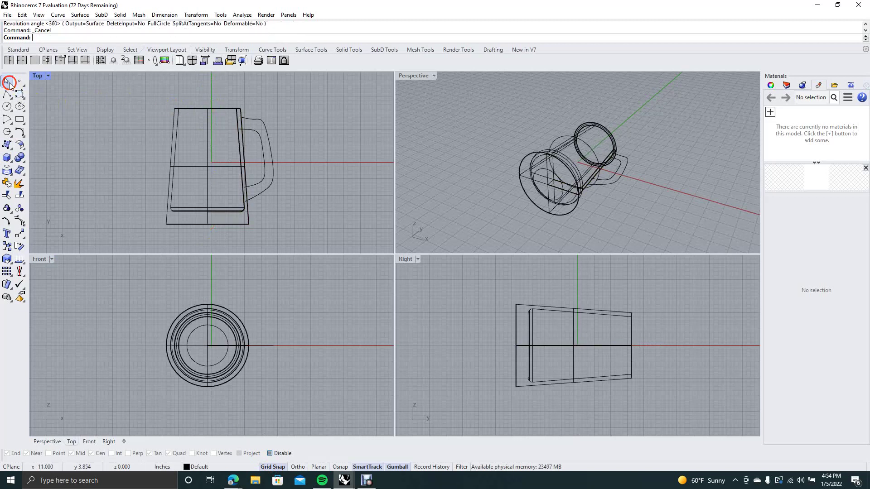
{"action": "left_click", "coordinate": [443, 141]}
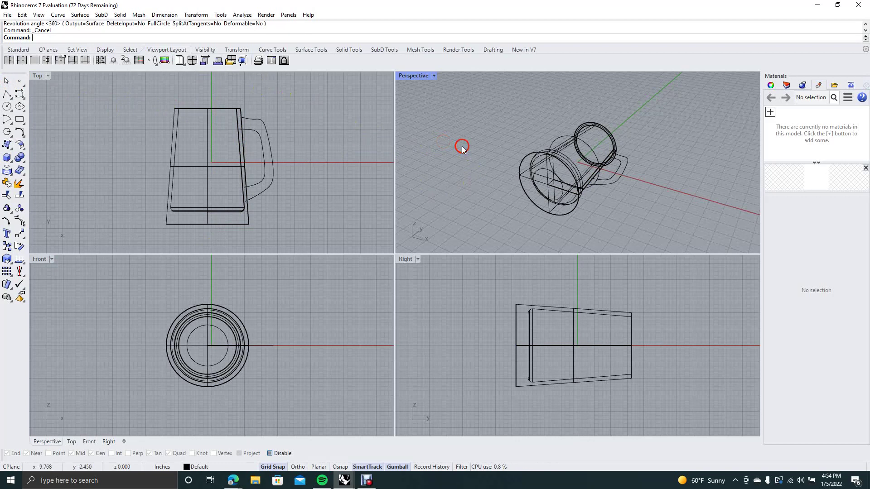
{"action": "left_click", "coordinate": [39, 15]}
{"action": "left_click", "coordinate": [66, 232]}
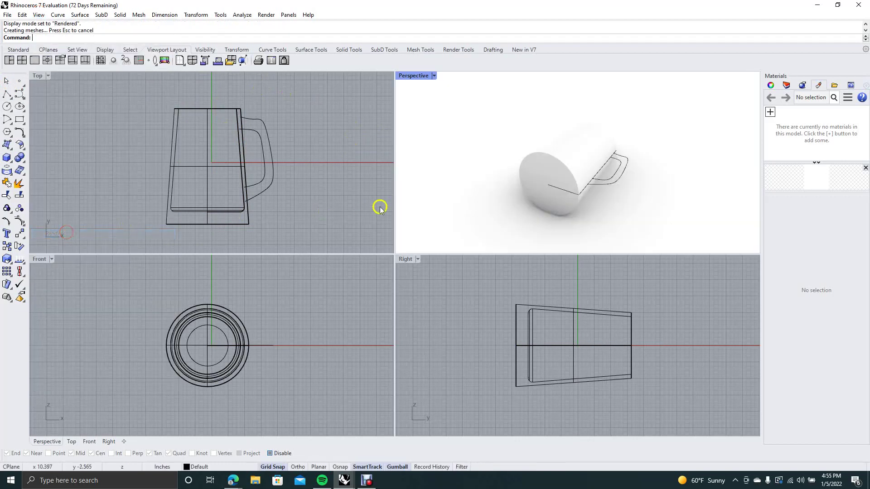
{"action": "right_click_drag", "start_coordinate": [480, 129], "coordinate": [473, 154]}
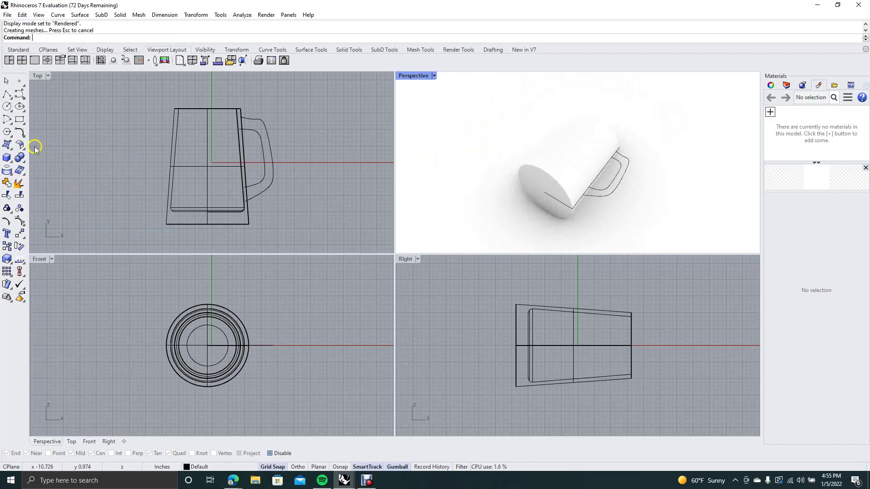
In the Right viewport, draw an ellipse about 2 in by 1 in on the handle centreline at the upper handle attachment, centred at x 1.75.
{"action": "left_click", "coordinate": [20, 106]}
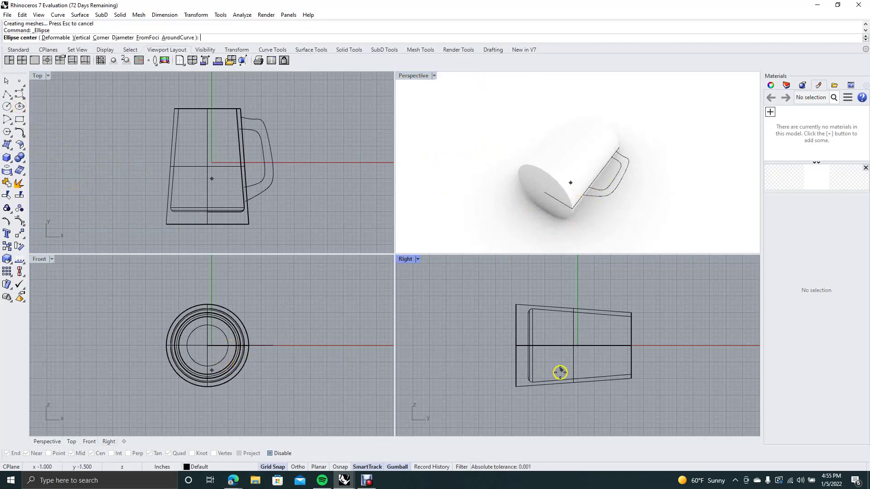
{"action": "left_click", "coordinate": [7, 80]}
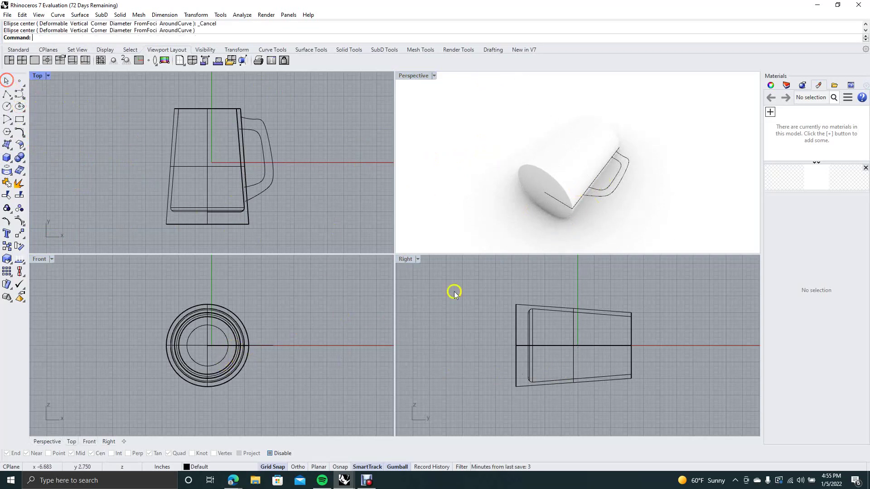
{"action": "left_click", "coordinate": [592, 346]}
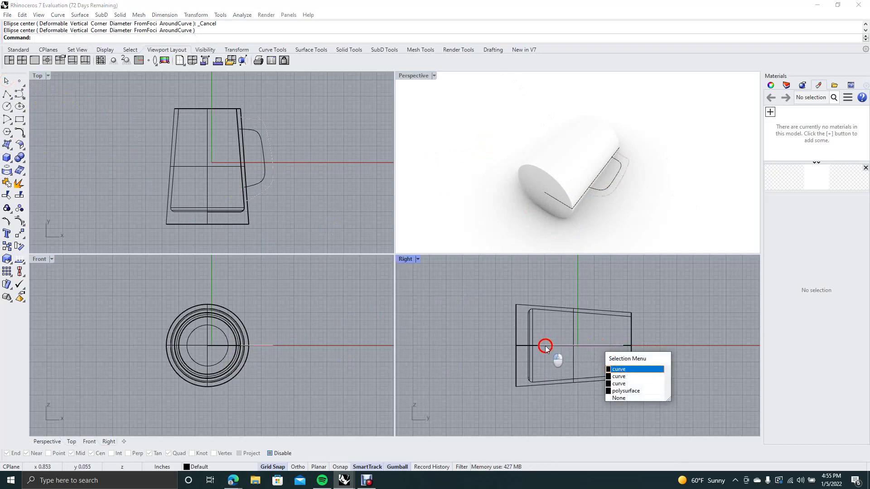
{"action": "left_click", "coordinate": [615, 369]}
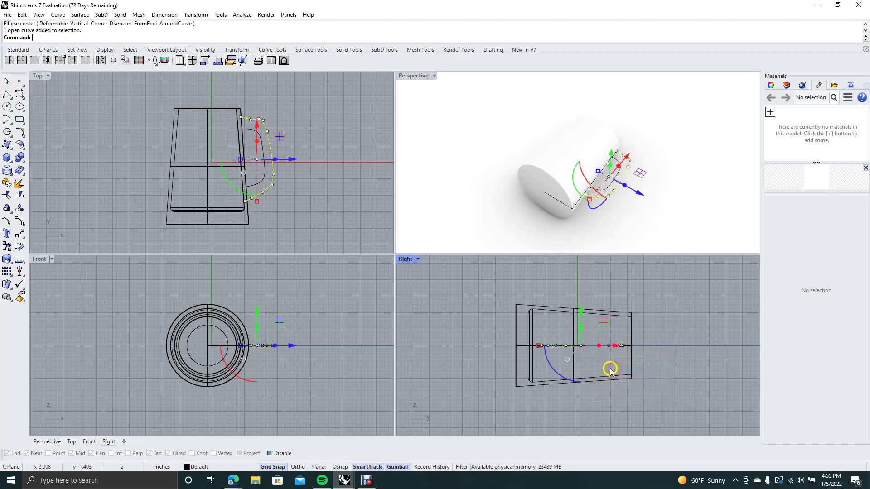
{"action": "left_click", "coordinate": [20, 107]}
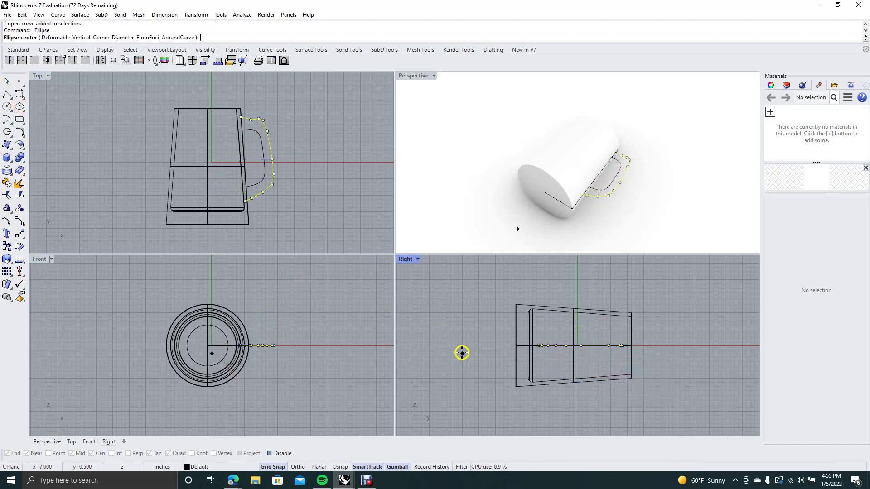
{"action": "left_click", "coordinate": [607, 345]}
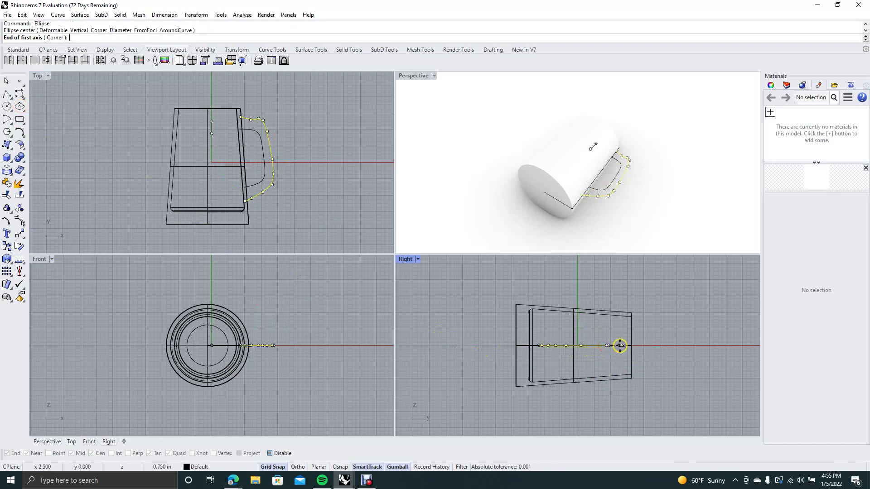
{"action": "left_click", "coordinate": [622, 345]}
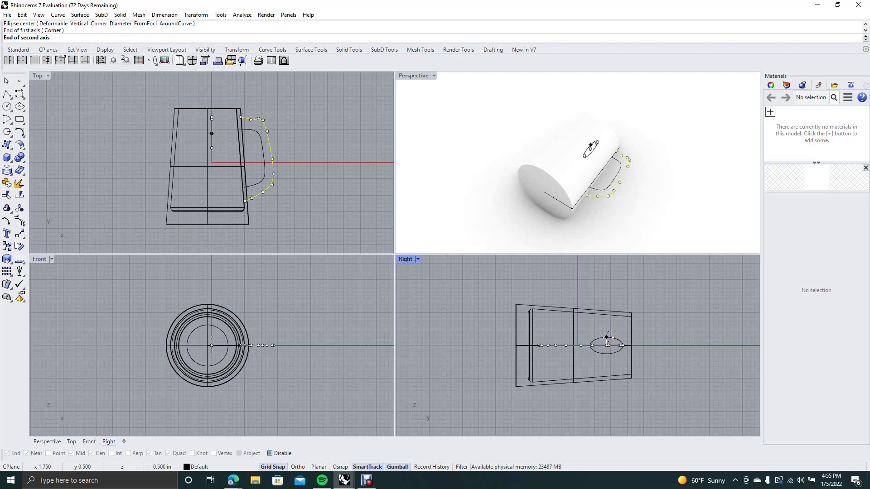
{"action": "left_click", "coordinate": [607, 338]}
Draw a smaller ellipse about 1.5 in by 1 in on the same centreline at the lower handle attachment and clear the selection.
{"action": "right_click", "coordinate": [491, 335]}
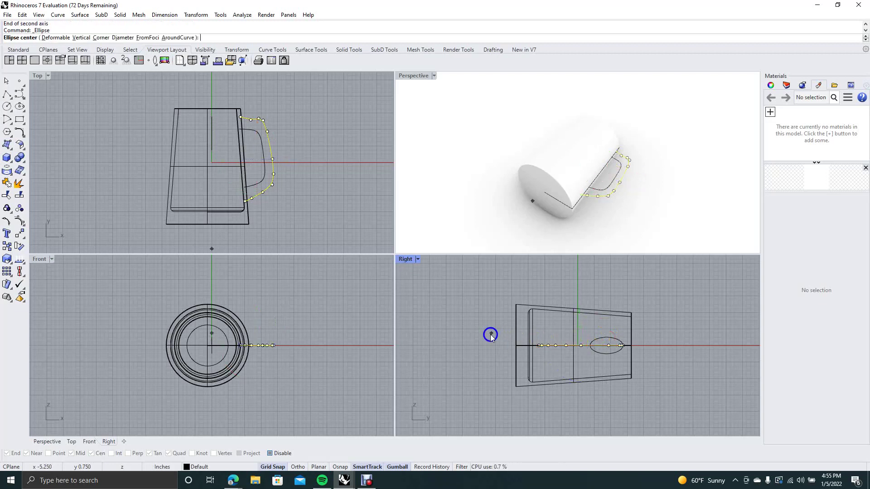
{"action": "left_click", "coordinate": [549, 346]}
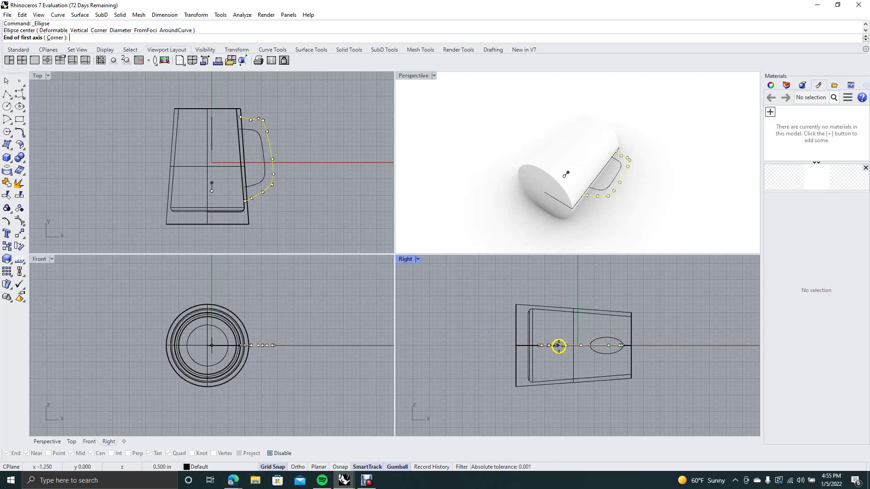
{"action": "left_click", "coordinate": [562, 346]}
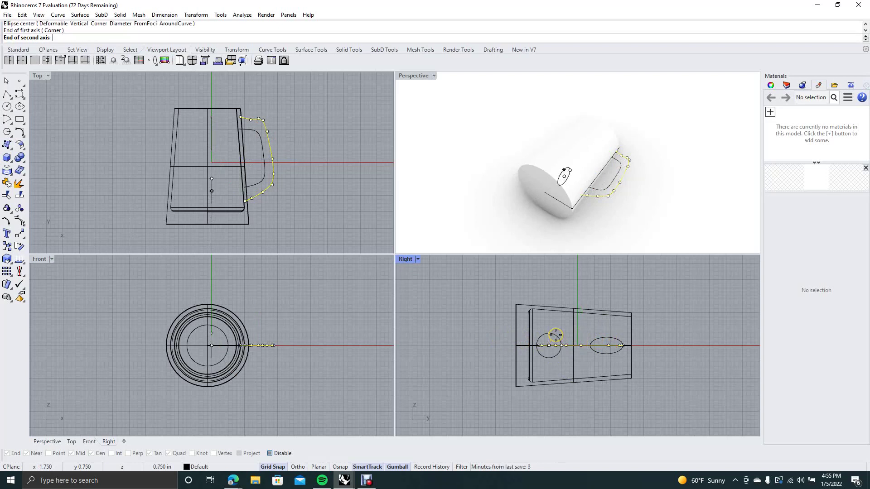
{"action": "left_click", "coordinate": [556, 335]}
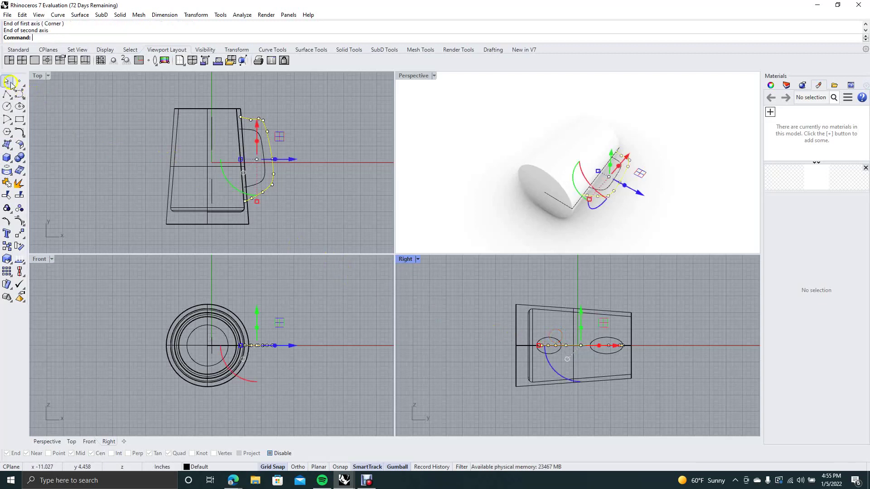
{"action": "left_click", "coordinate": [6, 81]}
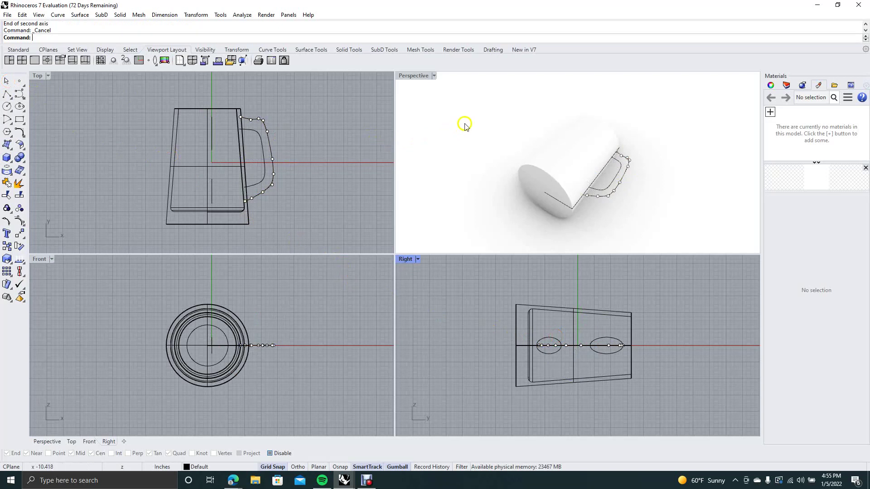
Move the larger upper ellipse 1.75 in outward along X onto the mug wall where the handle attaches.
{"action": "right_click_drag", "start_coordinate": [465, 124], "coordinate": [513, 130]}
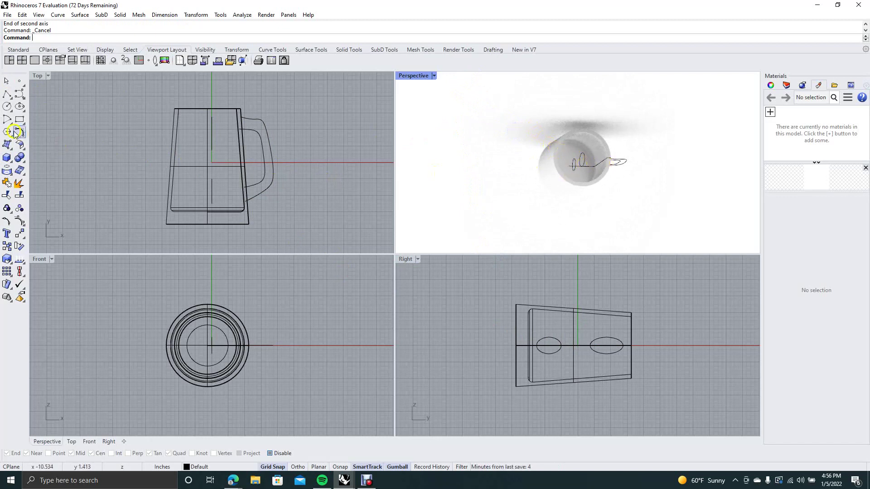
{"action": "left_click", "coordinate": [6, 81]}
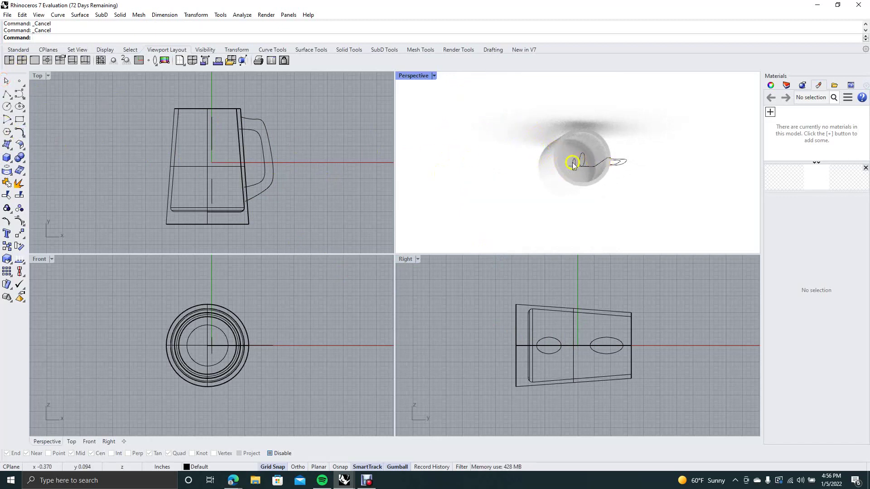
{"action": "left_click", "coordinate": [583, 159]}
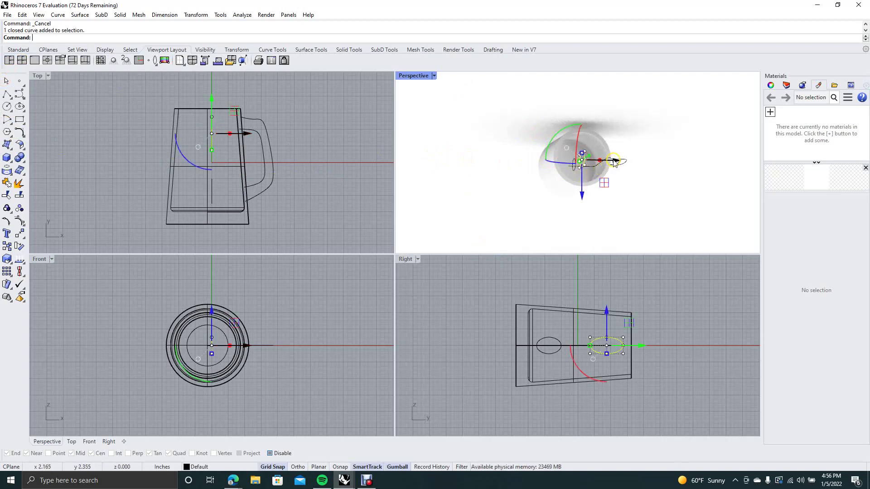
{"action": "left_click_drag", "start_coordinate": [614, 162], "coordinate": [604, 162]}
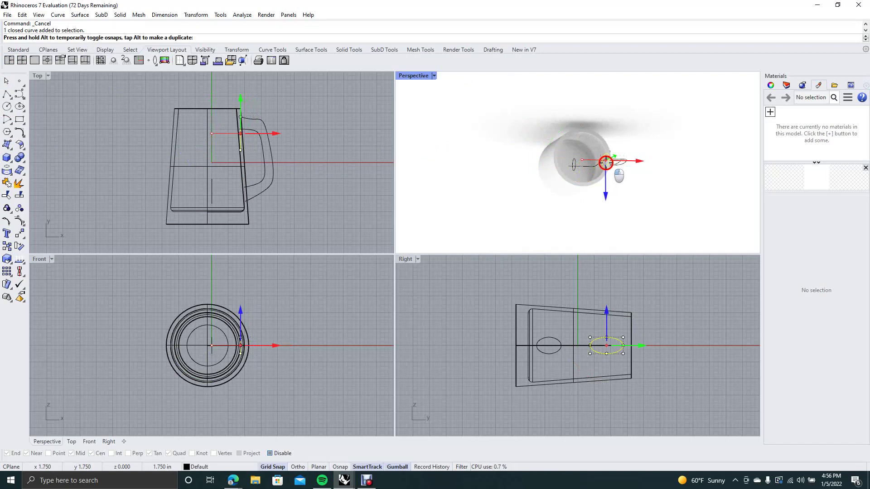
{"action": "left_click_drag", "start_coordinate": [605, 162], "coordinate": [606, 162]}
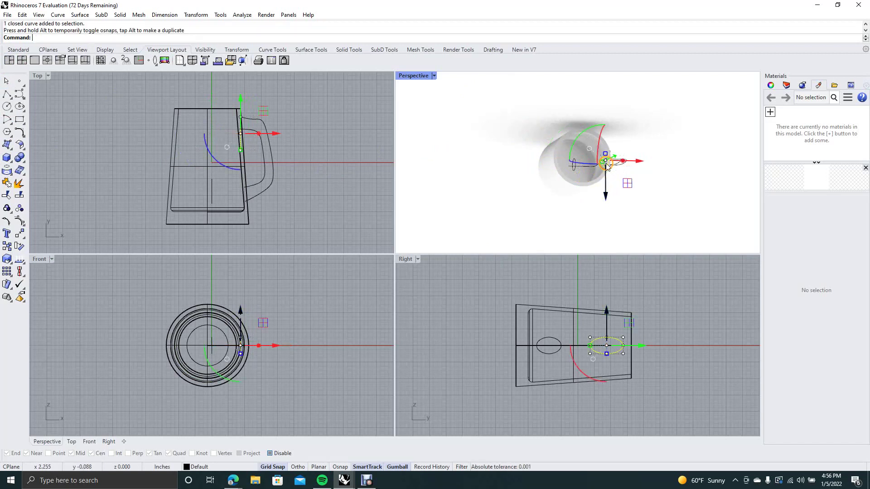
Move the smaller lower ellipse about 2 in outward along X onto the mug wall at the handle's lower end.
{"action": "left_click", "coordinate": [574, 171]}
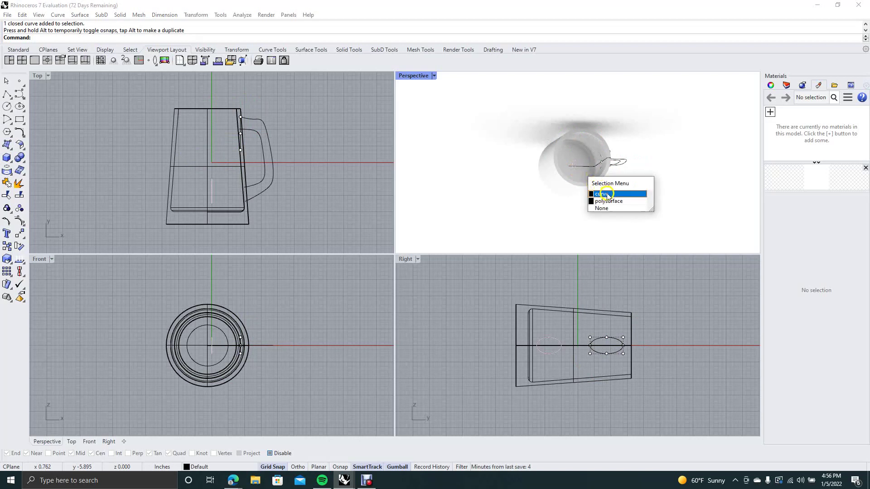
{"action": "left_click", "coordinate": [607, 194]}
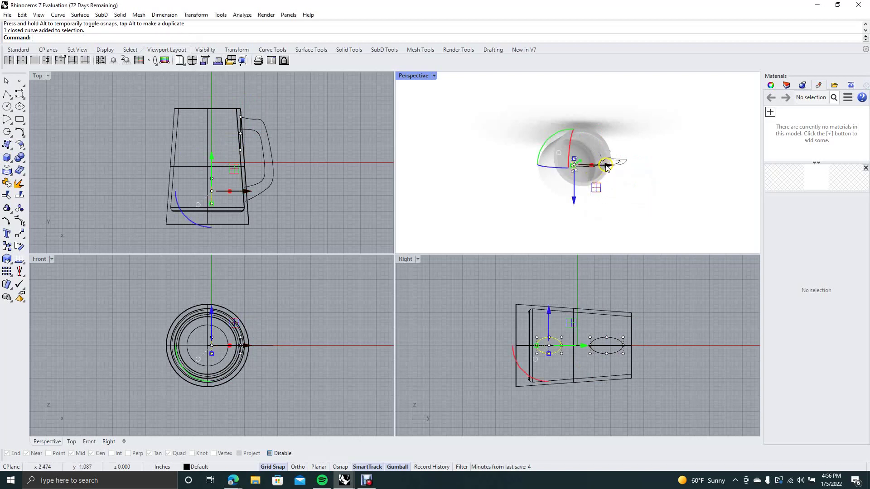
{"action": "left_click_drag", "start_coordinate": [607, 166], "coordinate": [598, 167]}
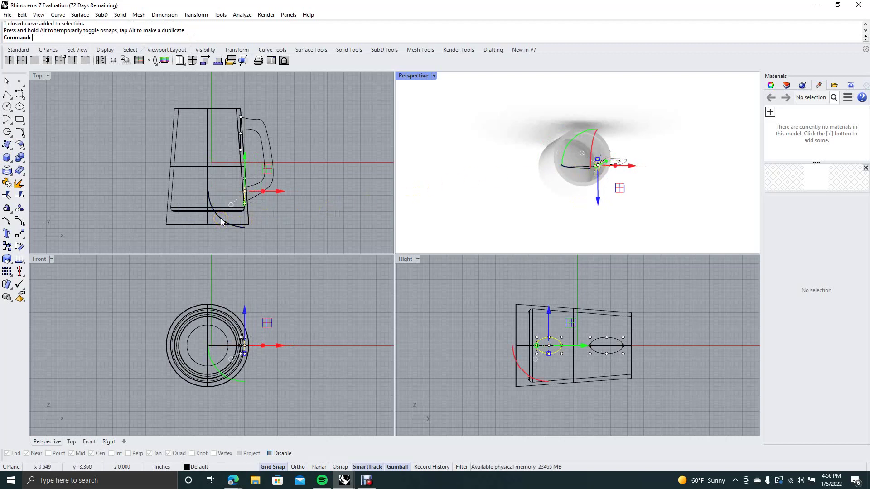
With grid snap off, rotate the lower ellipse about 5 degrees in the Top viewport to match the mug wall's slope.
{"action": "left_click_drag", "start_coordinate": [221, 221], "coordinate": [216, 215]}
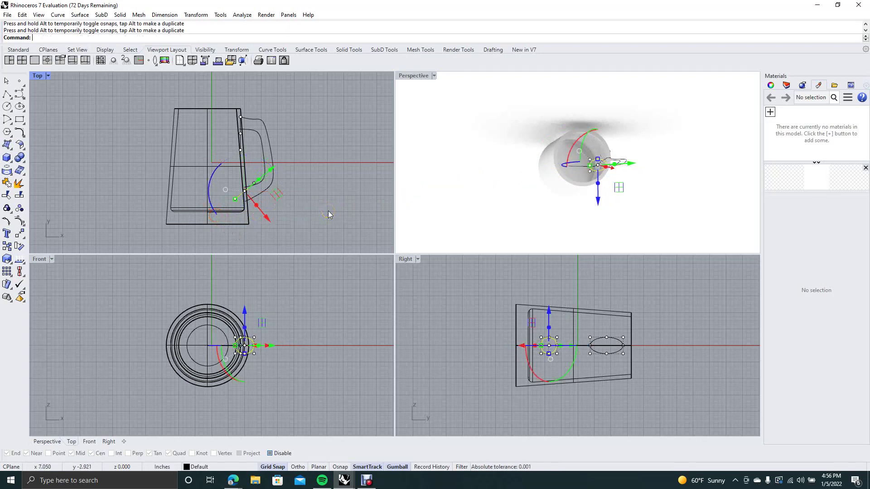
{"action": "key", "text": "ctrl+z"}
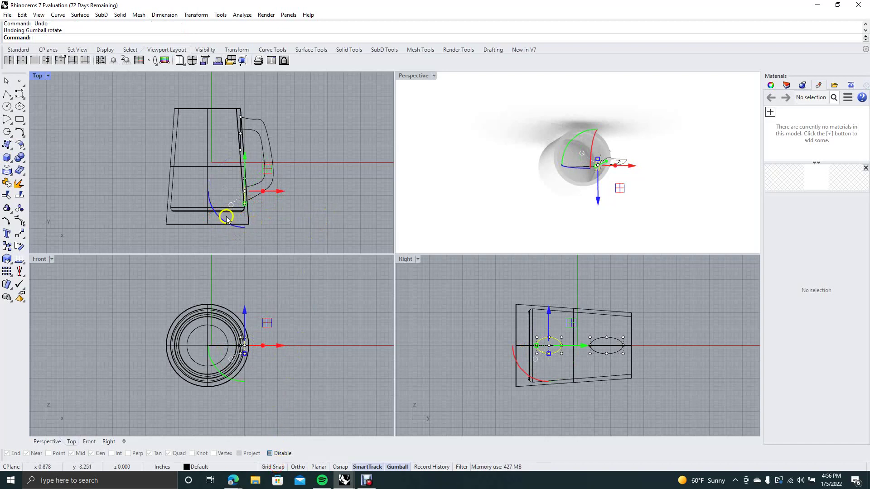
{"action": "left_click_drag", "start_coordinate": [221, 221], "coordinate": [246, 223]}
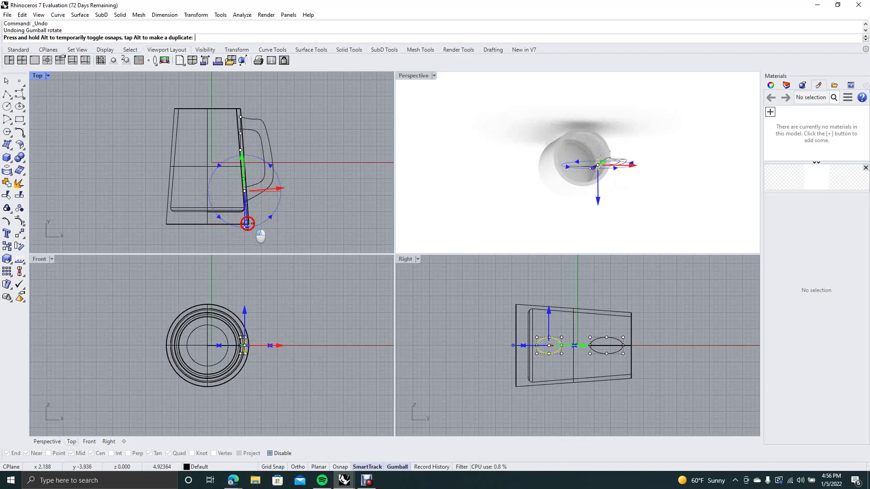
{"action": "left_click_drag", "start_coordinate": [248, 222], "coordinate": [248, 223]}
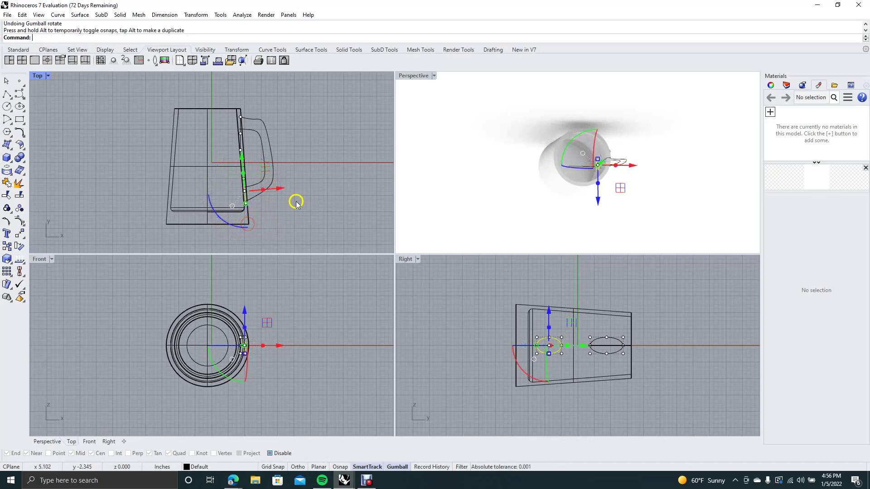
{"action": "left_click", "coordinate": [324, 194]}
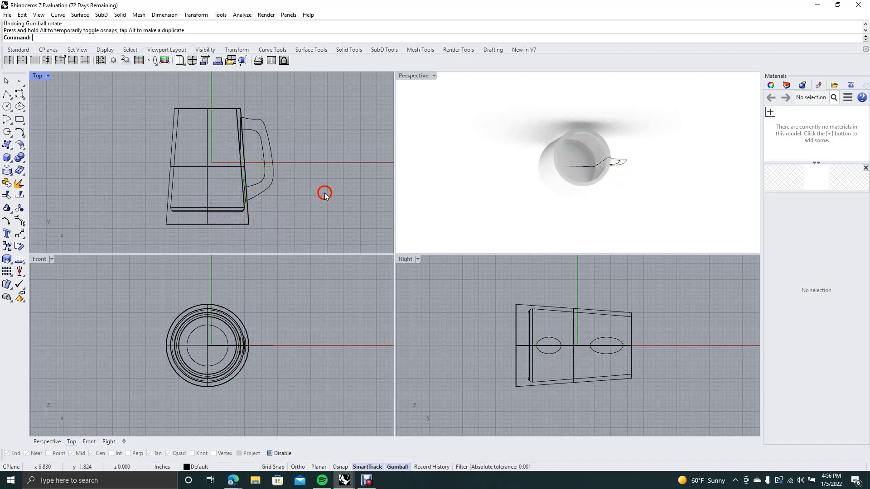
Rotate the upper ellipse slightly in the Top viewport to match the mug wall's slope and deselect it.
{"action": "left_click", "coordinate": [240, 136]}
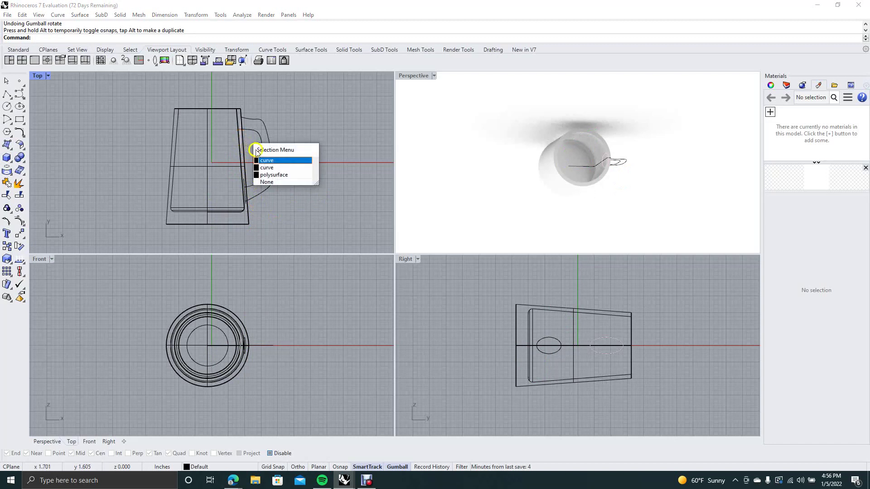
{"action": "left_click", "coordinate": [265, 161]}
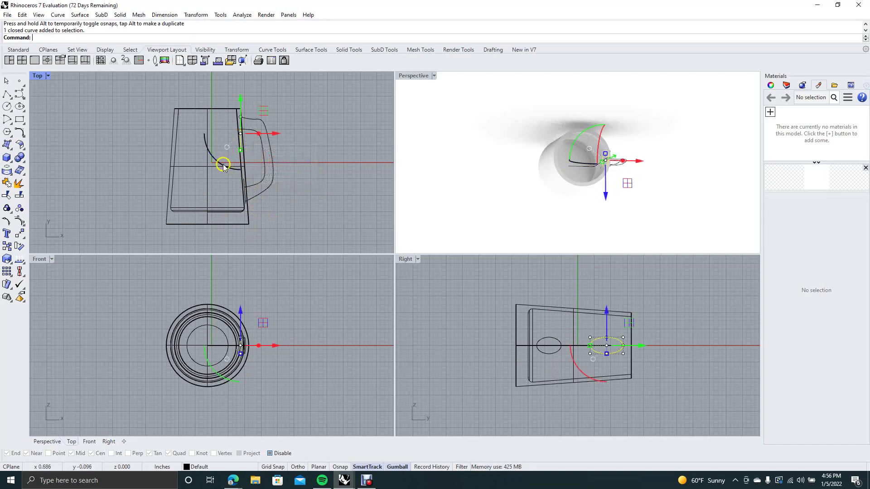
{"action": "left_click_drag", "start_coordinate": [223, 168], "coordinate": [246, 169]}
{"action": "left_click", "coordinate": [349, 127]}
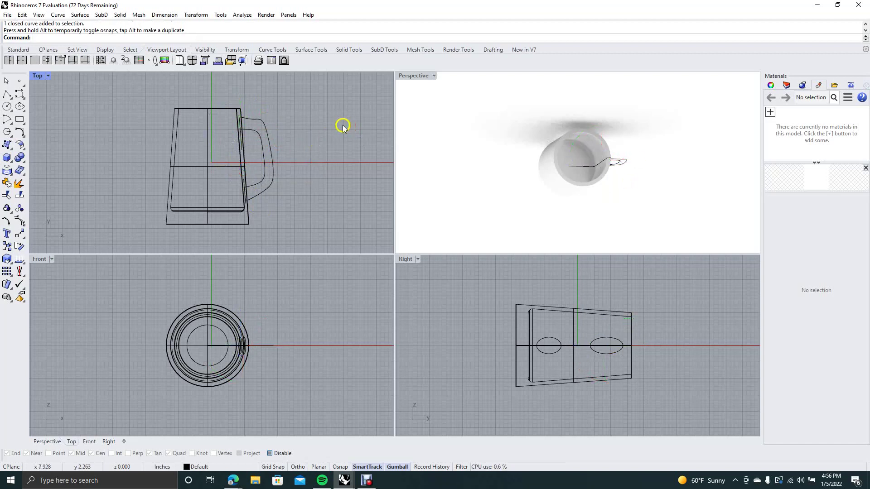
{"action": "left_click", "coordinate": [297, 140]}
{"action": "left_click", "coordinate": [279, 153]}
Move the upper ellipse slightly toward the rim along the mug wall in an enlarged Top view of the handle.
{"action": "type", "text": "Zoom"}
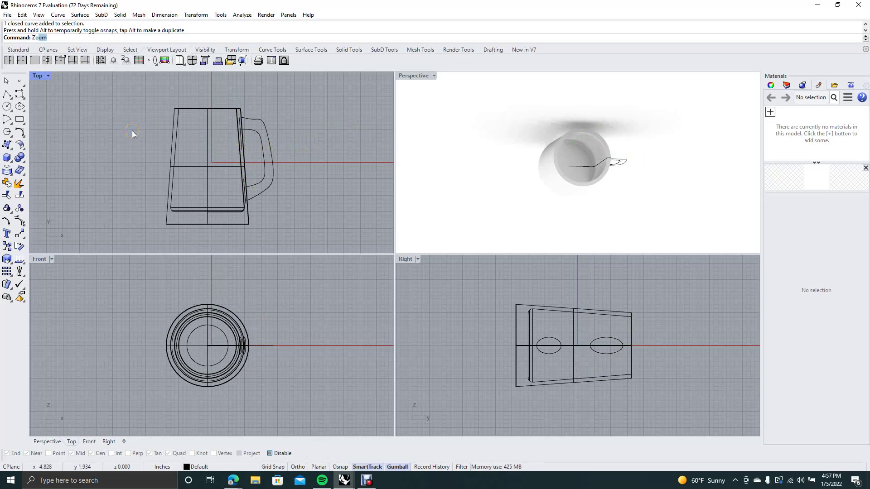
{"action": "key", "text": "Return"}
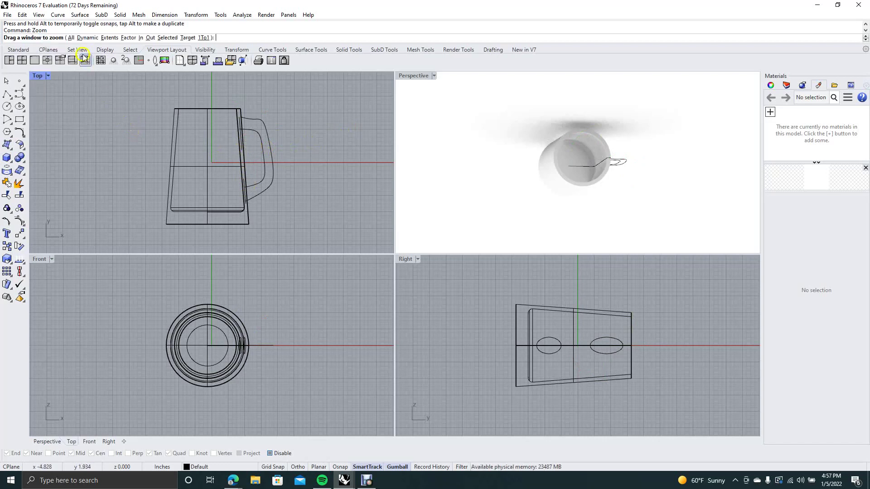
{"action": "left_click", "coordinate": [88, 38]}
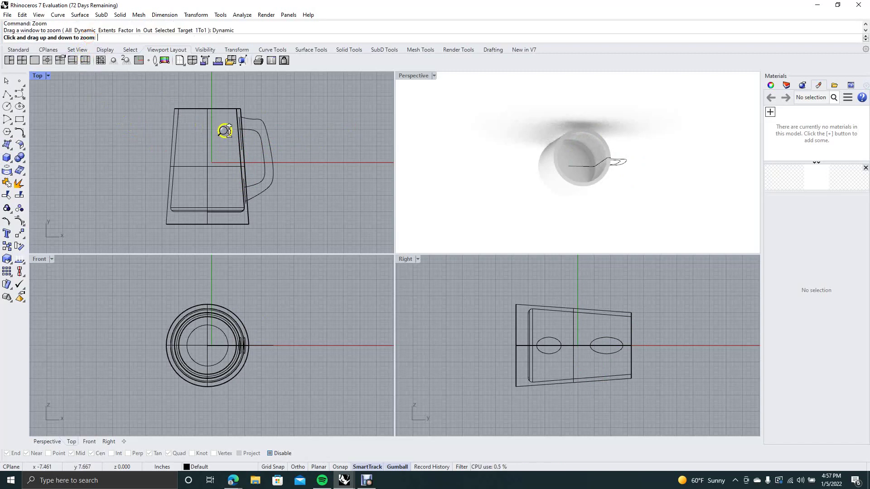
{"action": "left_click_drag", "start_coordinate": [237, 133], "coordinate": [146, 101]}
{"action": "left_click", "coordinate": [9, 80]}
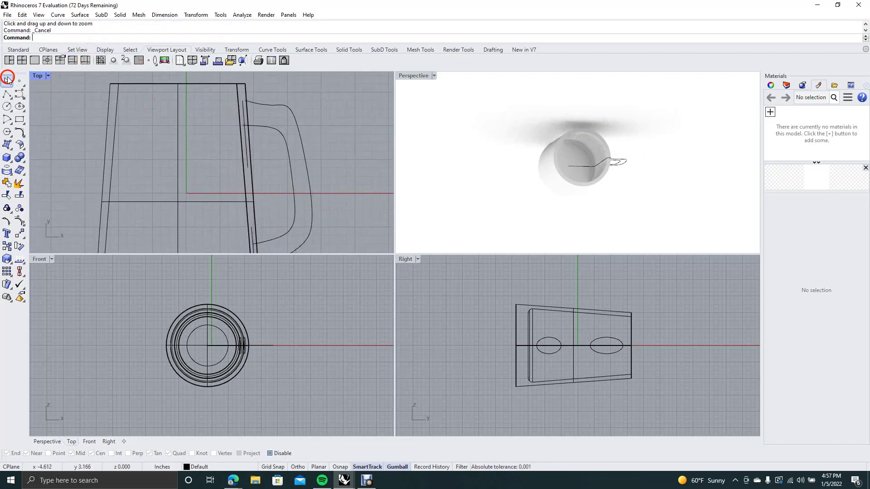
{"action": "left_click", "coordinate": [245, 143]}
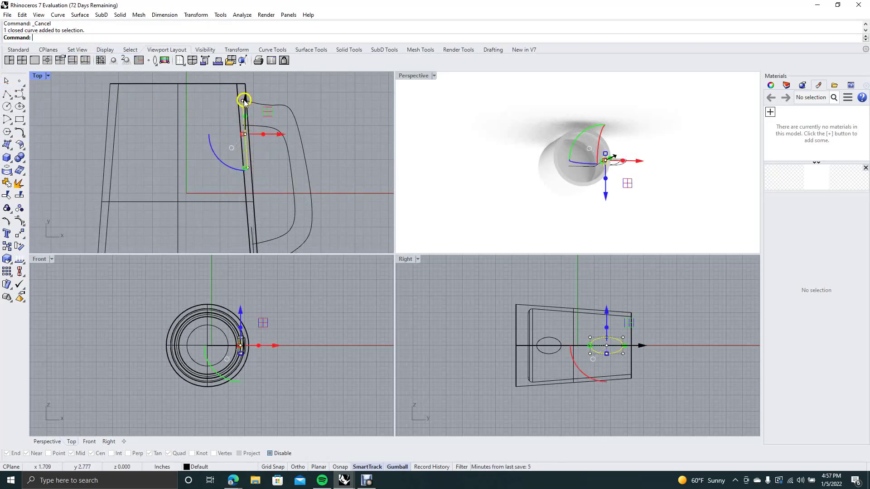
{"action": "left_click_drag", "start_coordinate": [244, 101], "coordinate": [245, 118]}
{"action": "left_click", "coordinate": [328, 113]}
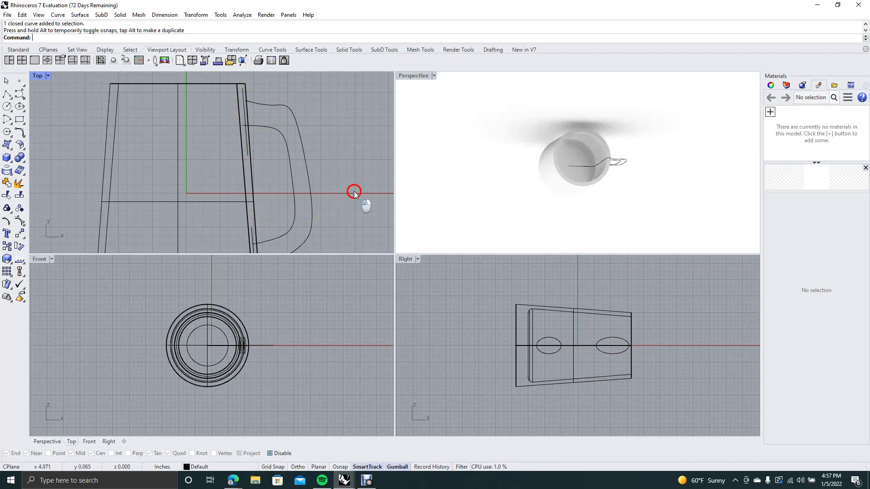
{"action": "left_click", "coordinate": [357, 154]}
{"action": "right_click_drag", "start_coordinate": [358, 156], "coordinate": [359, 116]}
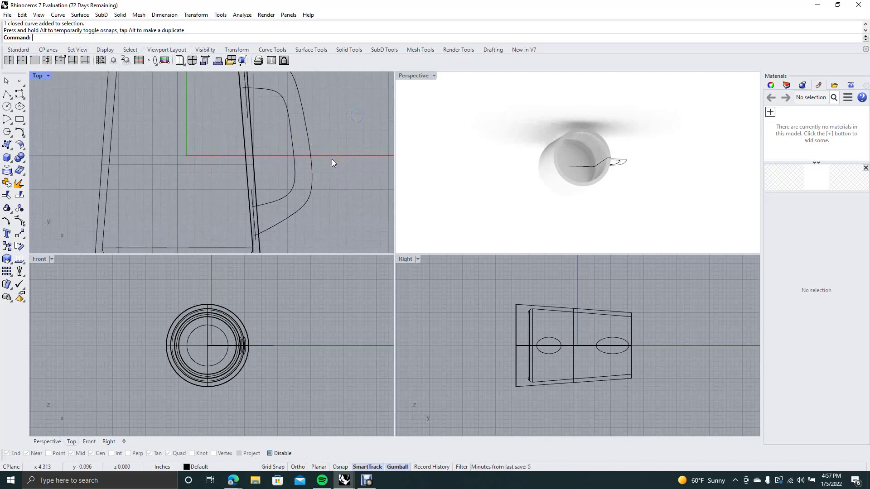
Scale the lower ellipse down in the Top viewport to about 0.73 of its size, using a base point near its centre.
{"action": "type", "text": "Scale"}
{"action": "key", "text": "Return"}
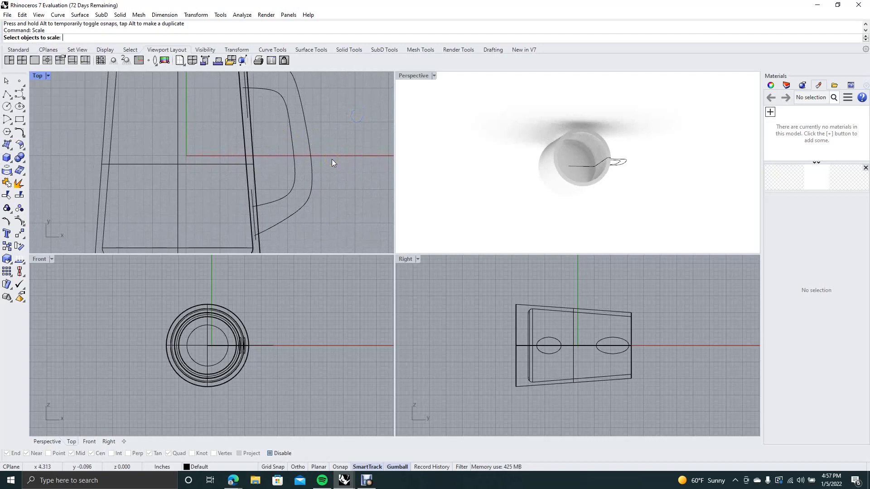
{"action": "left_click", "coordinate": [253, 202]}
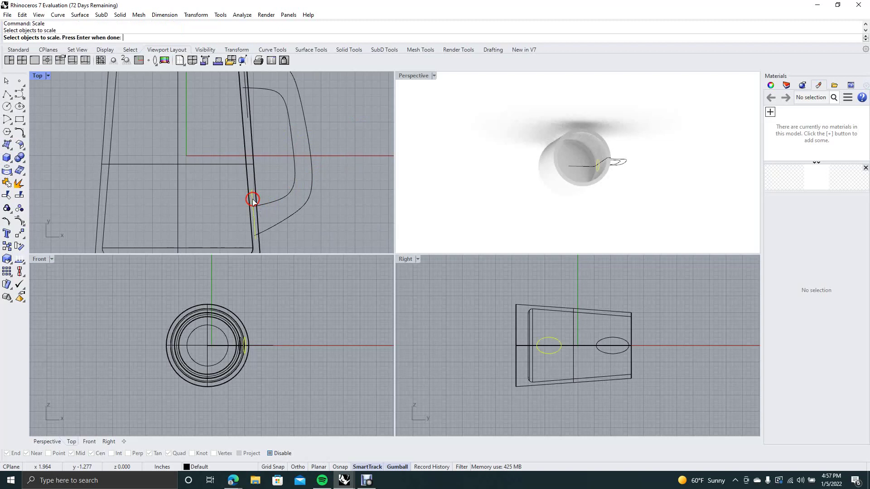
{"action": "key", "text": "Return"}
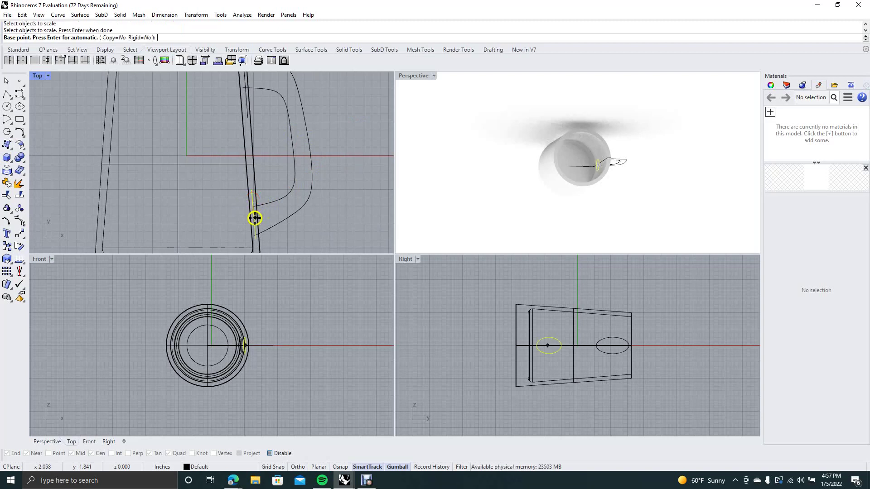
{"action": "left_click", "coordinate": [254, 217]}
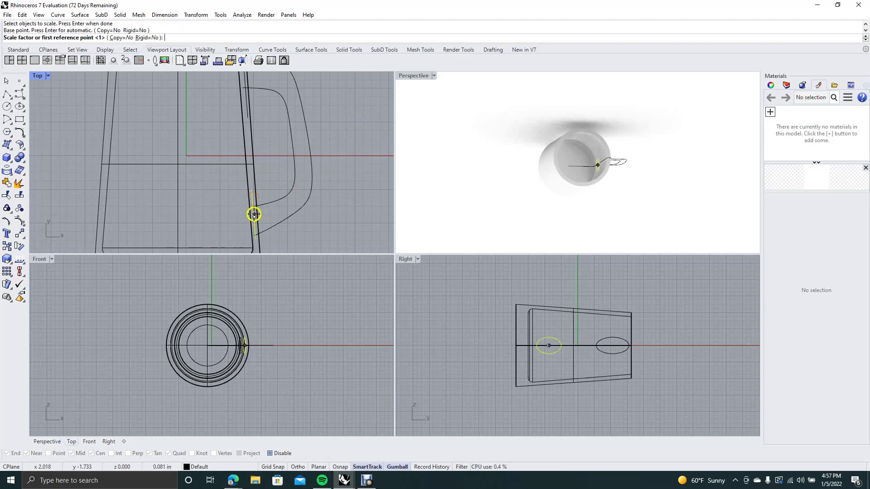
{"action": "left_click", "coordinate": [254, 209]}
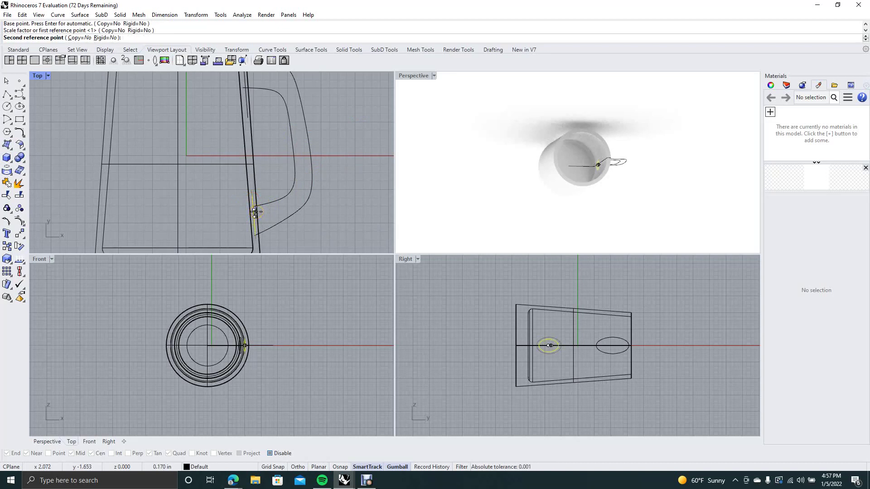
{"action": "left_click", "coordinate": [255, 212]}
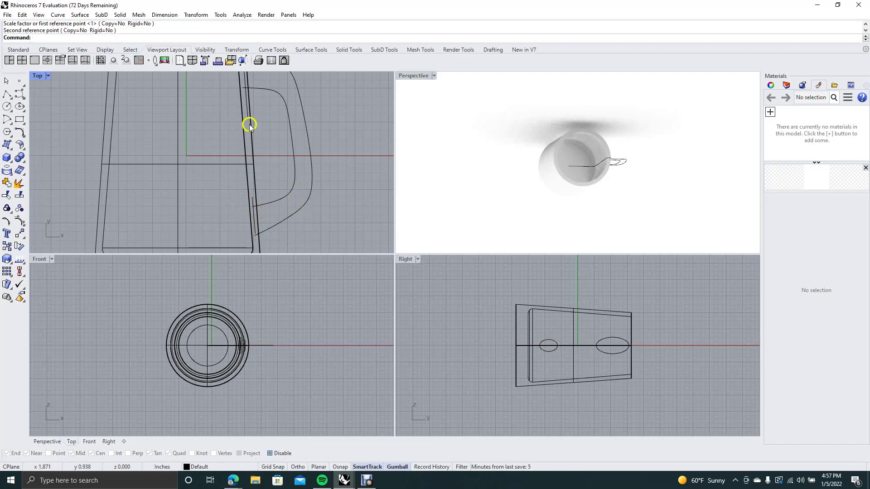
Scale the upper ellipse down to about half its size in the Top viewport, with the base point on the mug wall.
{"action": "right_click", "coordinate": [226, 138]}
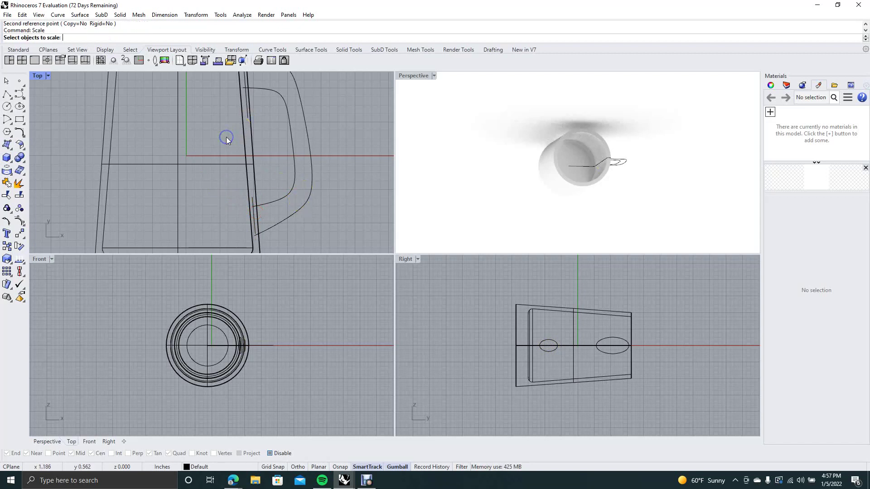
{"action": "left_click", "coordinate": [246, 114]}
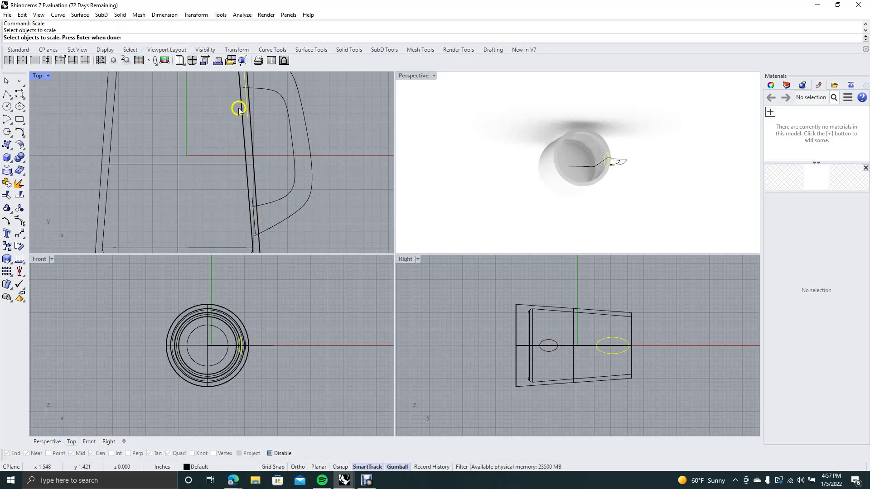
{"action": "right_click", "coordinate": [238, 107]}
{"action": "left_click", "coordinate": [246, 104]}
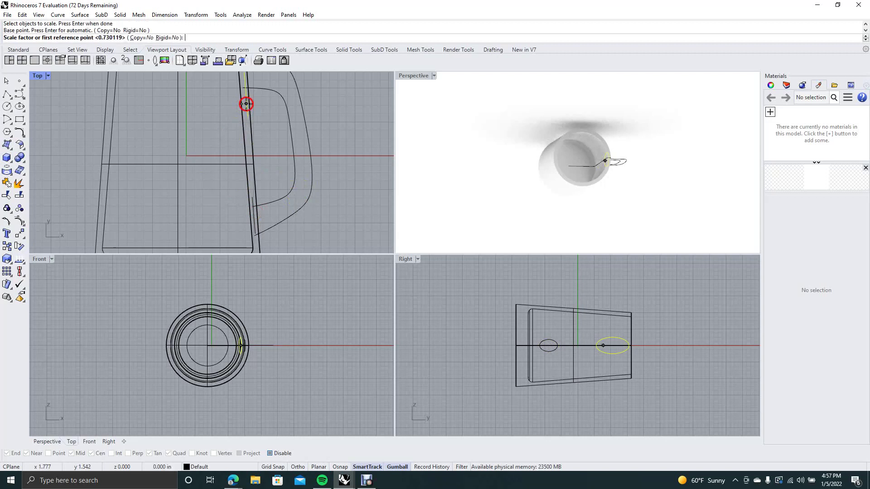
{"action": "left_click", "coordinate": [246, 90]}
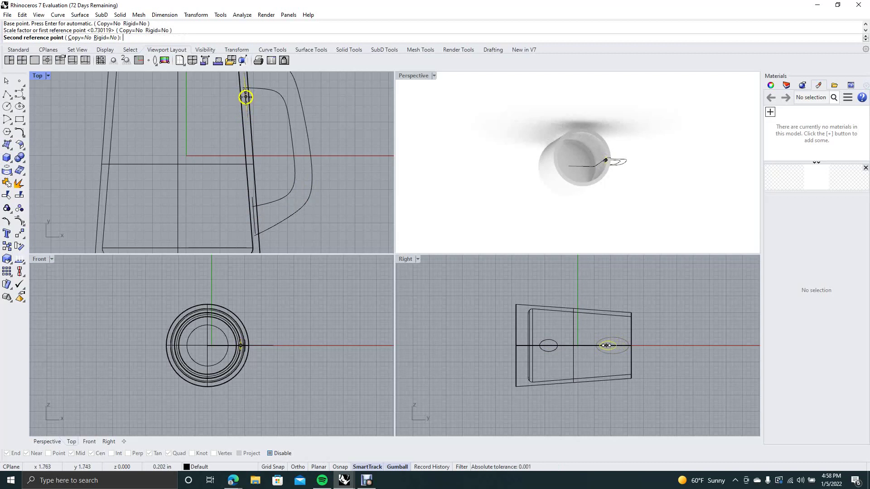
{"action": "left_click", "coordinate": [245, 97]}
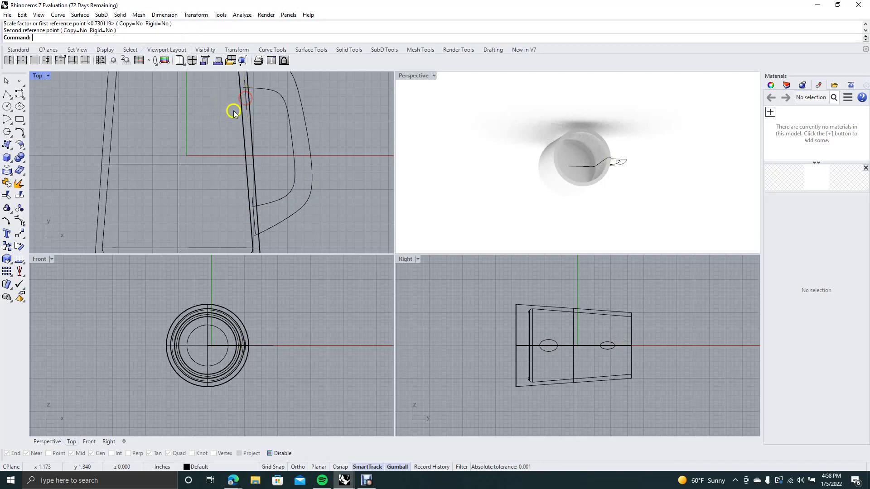
Move the upper ellipse along Y in the Top viewport so it spans the upper ends of the two handle curves.
{"action": "left_click", "coordinate": [361, 124]}
{"action": "right_click_drag", "start_coordinate": [359, 142], "coordinate": [364, 185]}
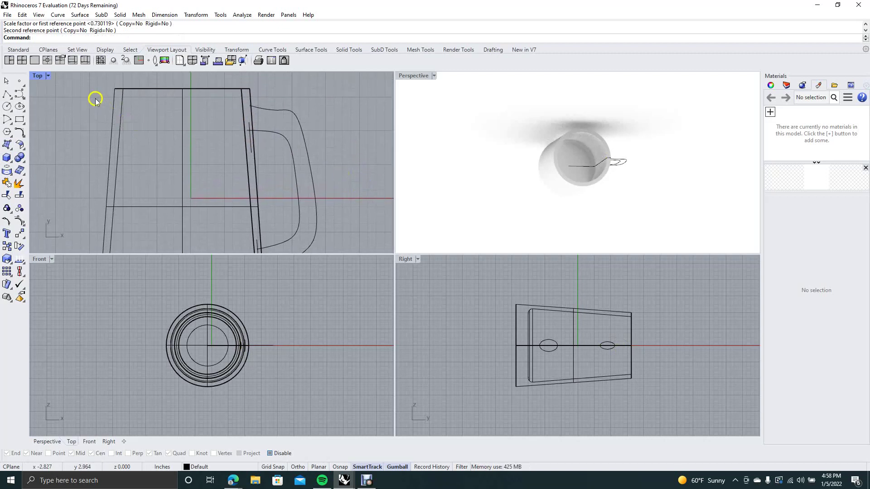
{"action": "left_click", "coordinate": [144, 84]}
{"action": "left_click", "coordinate": [250, 143]}
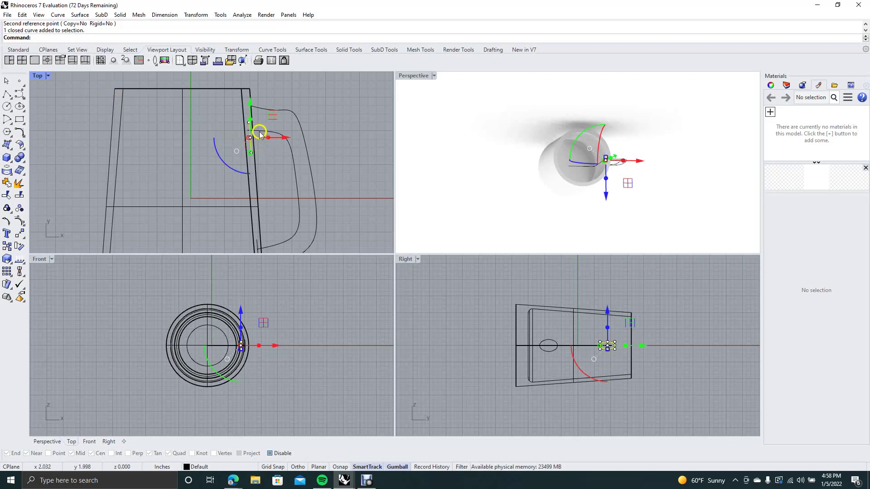
{"action": "left_click_drag", "start_coordinate": [251, 108], "coordinate": [252, 101]}
{"action": "left_click", "coordinate": [333, 116]}
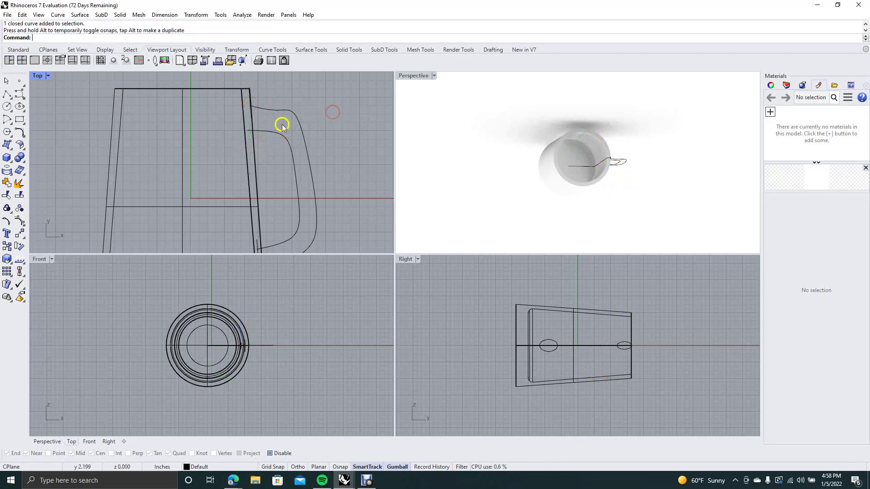
{"action": "left_click", "coordinate": [250, 119]}
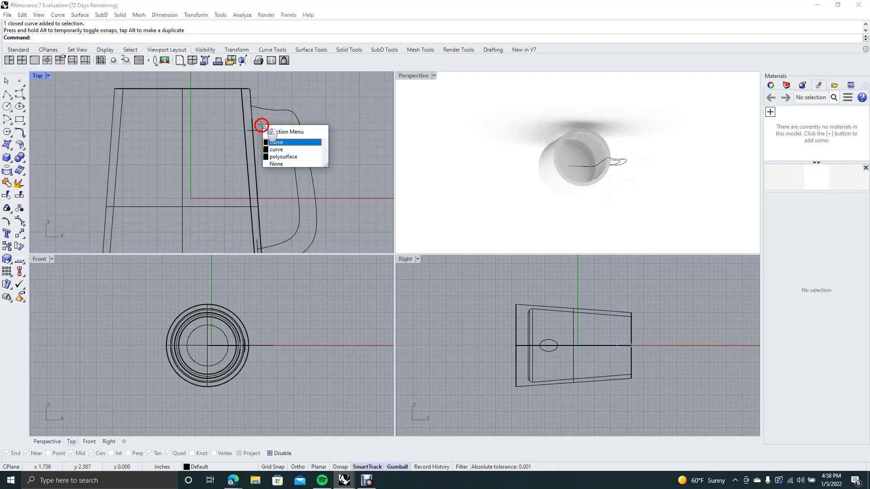
{"action": "left_click", "coordinate": [275, 144]}
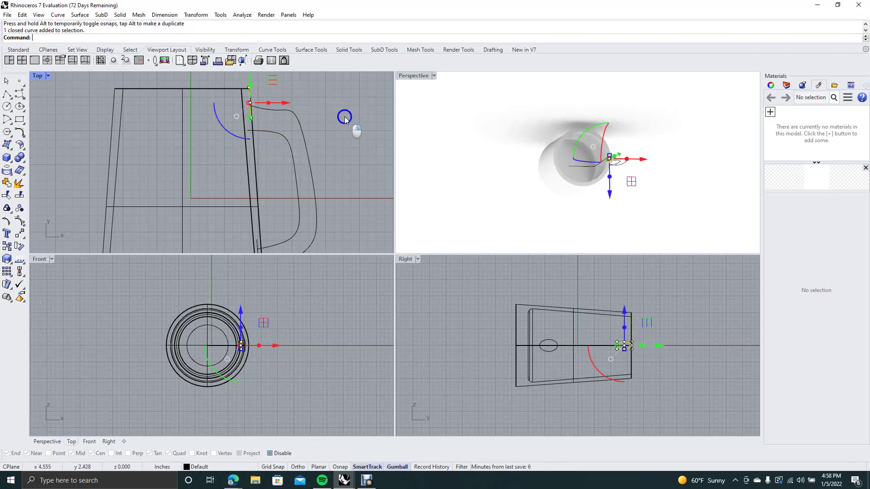
{"action": "right_click_drag", "start_coordinate": [344, 119], "coordinate": [349, 136]}
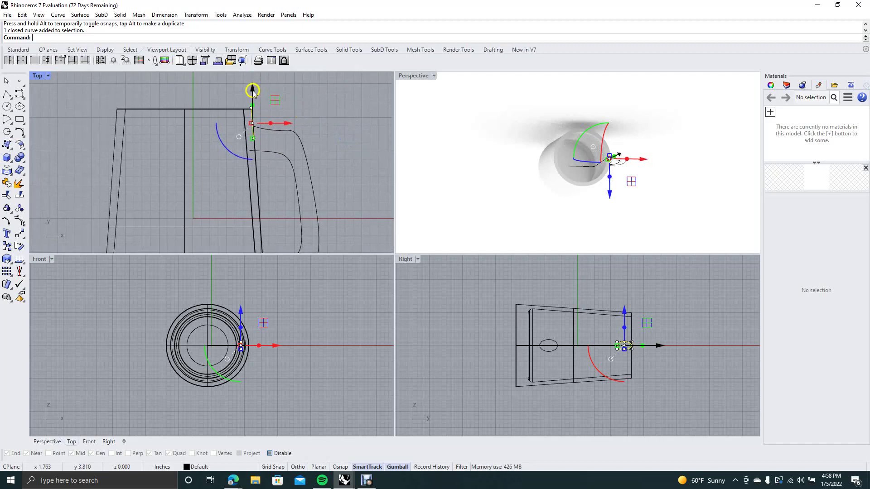
{"action": "left_click_drag", "start_coordinate": [252, 90], "coordinate": [253, 139]}
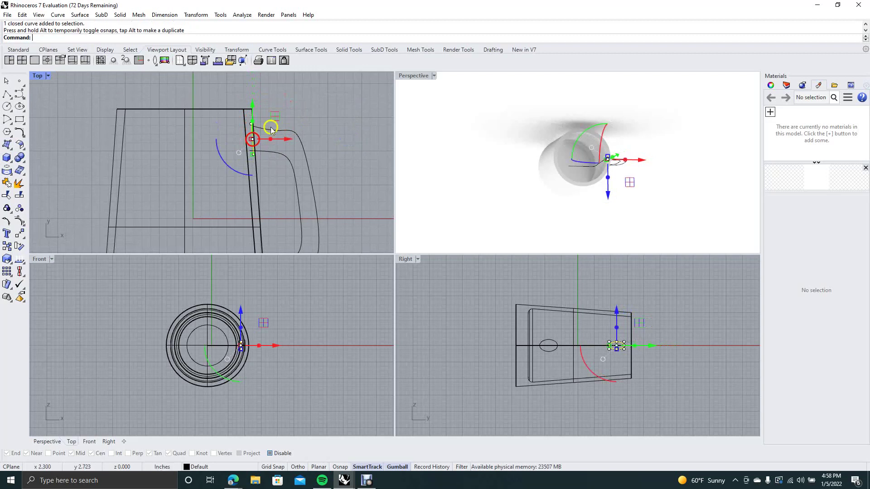
{"action": "left_click", "coordinate": [324, 105]}
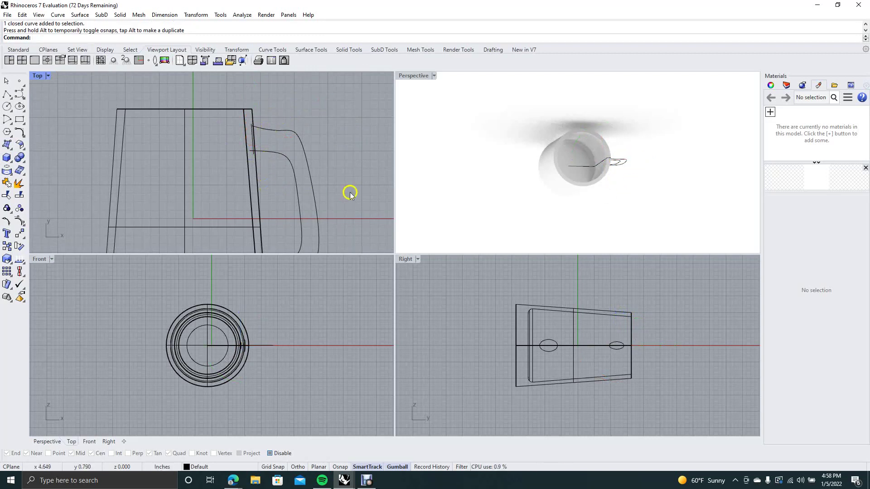
Move the lower ellipse slightly toward the mug's base along Y to span the lower ends of the handle curves.
{"action": "right_click_drag", "start_coordinate": [350, 161], "coordinate": [346, 98]}
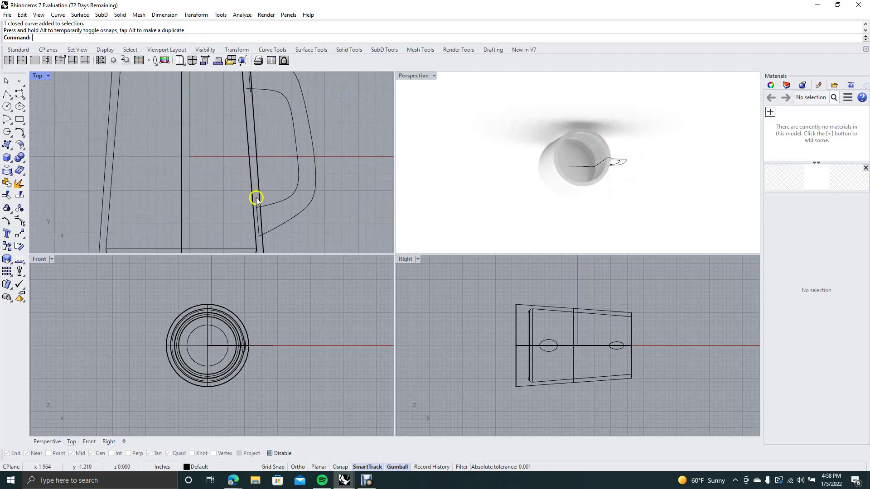
{"action": "left_click", "coordinate": [256, 200]}
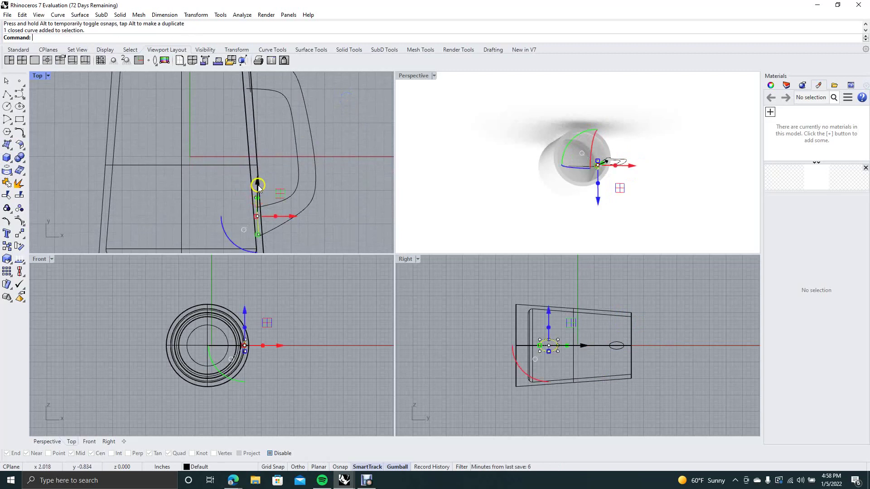
{"action": "left_click_drag", "start_coordinate": [258, 186], "coordinate": [255, 225]}
{"action": "left_click", "coordinate": [342, 222]}
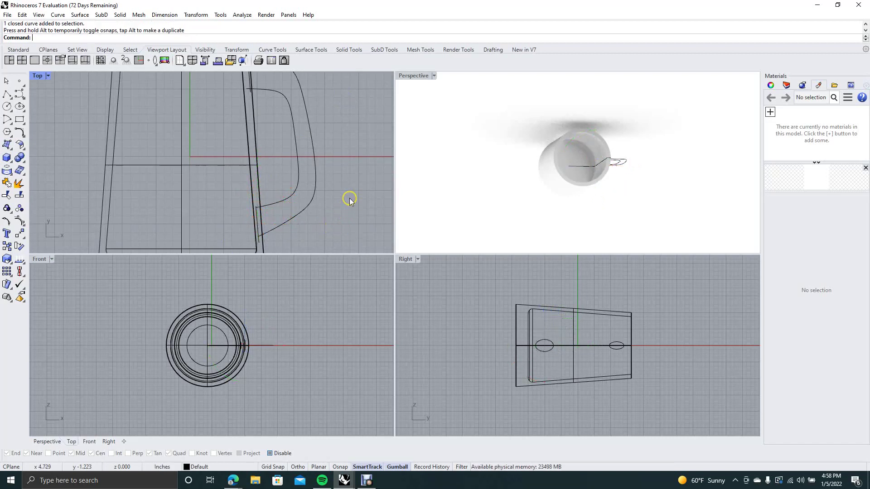
Set up a Sweep2 with the outer and inner handle curves as rails and the upper and lower ellipses as cross sections, accepting the default seams.
{"action": "right_click_drag", "start_coordinate": [442, 176], "coordinate": [475, 138]}
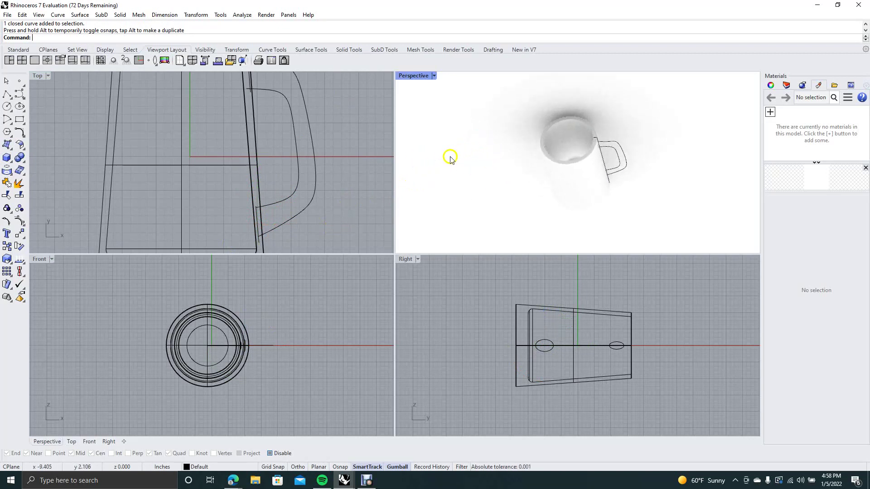
{"action": "left_click_drag", "start_coordinate": [483, 153], "coordinate": [481, 174]}
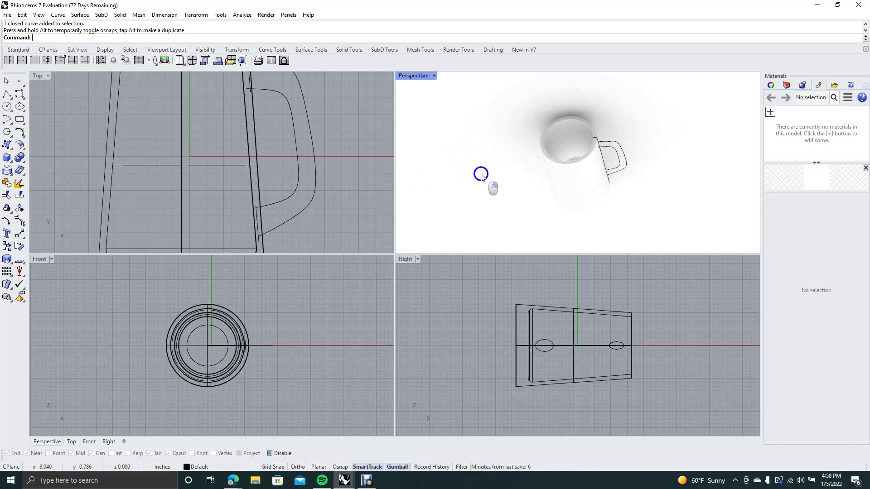
{"action": "right_click_drag", "start_coordinate": [481, 176], "coordinate": [446, 199]}
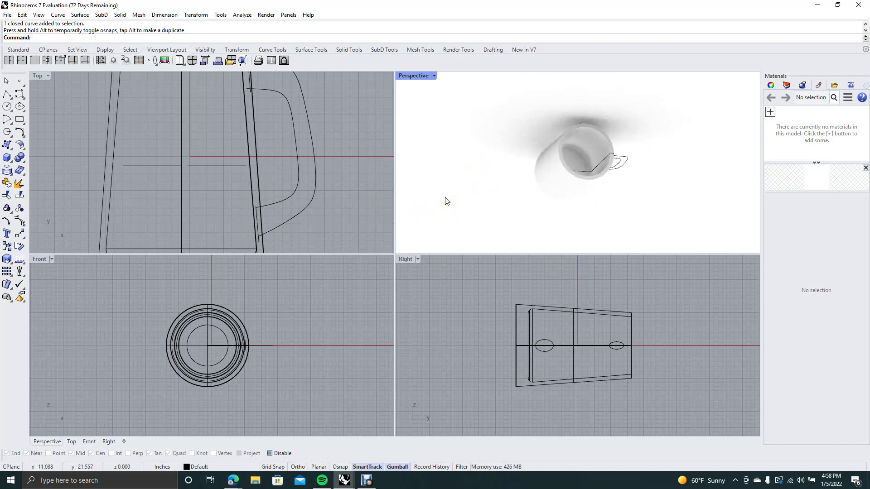
{"action": "type", "text": "Sweep2"}
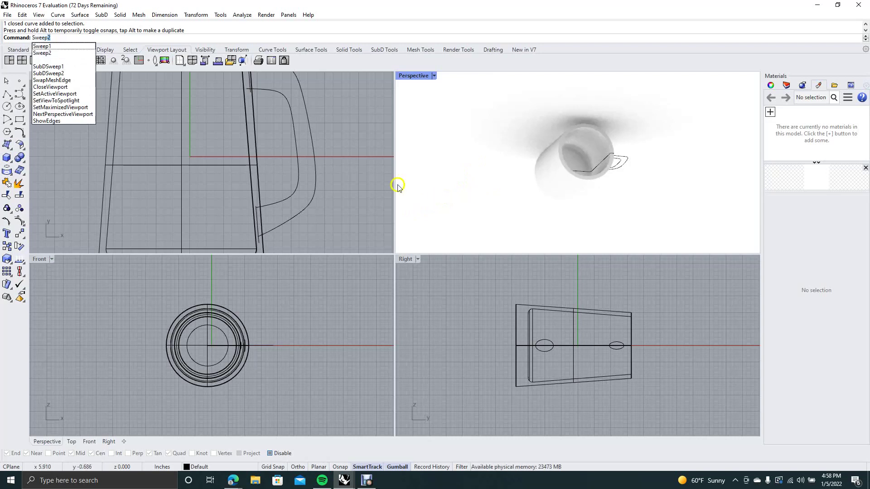
{"action": "left_click", "coordinate": [53, 55]}
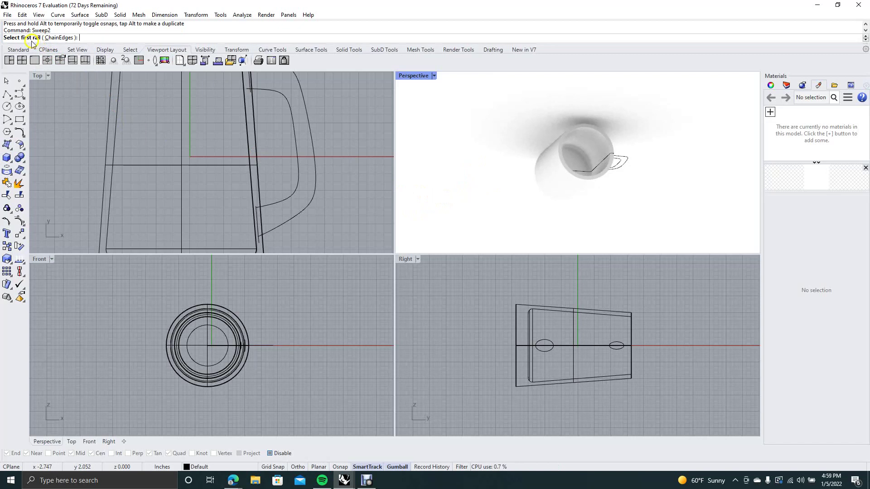
{"action": "left_click", "coordinate": [628, 163]}
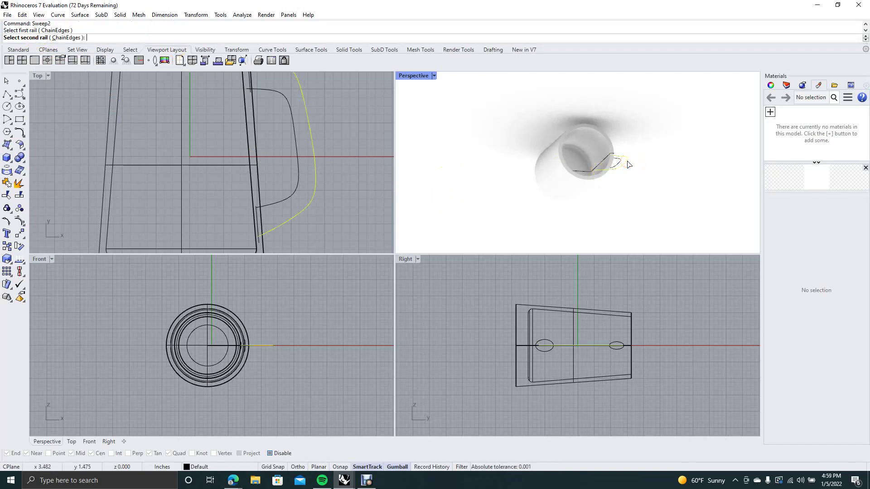
{"action": "left_click", "coordinate": [619, 166]}
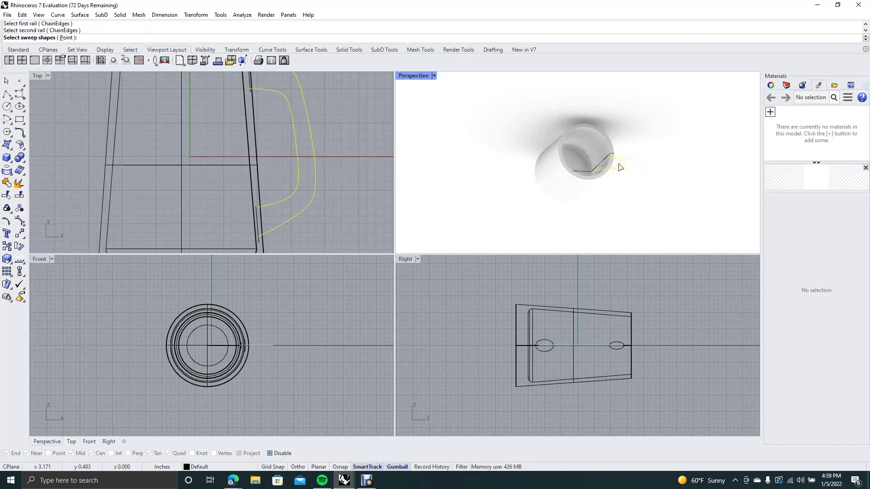
{"action": "left_click", "coordinate": [619, 350]}
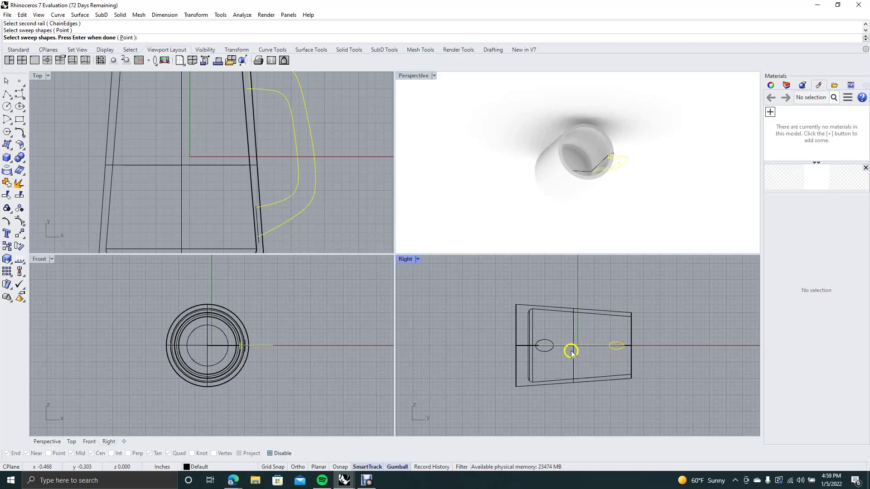
{"action": "left_click", "coordinate": [549, 353]}
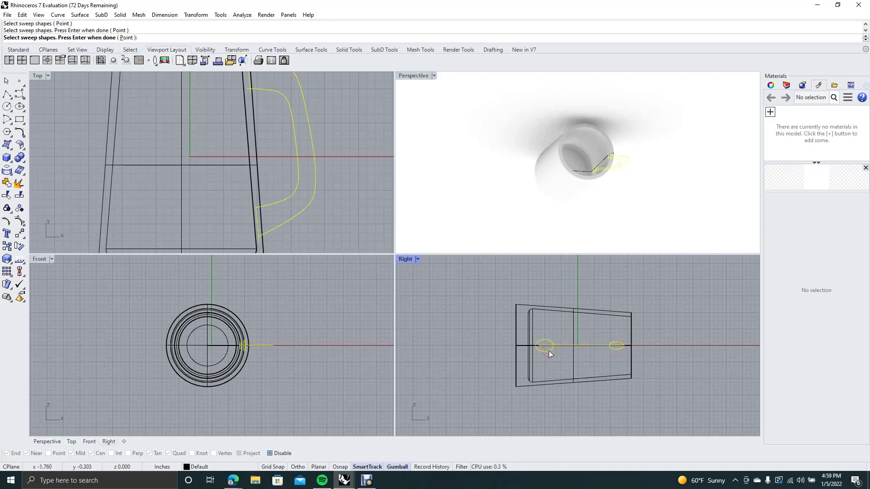
{"action": "key", "text": "Return"}
{"action": "key", "text": "Return"}
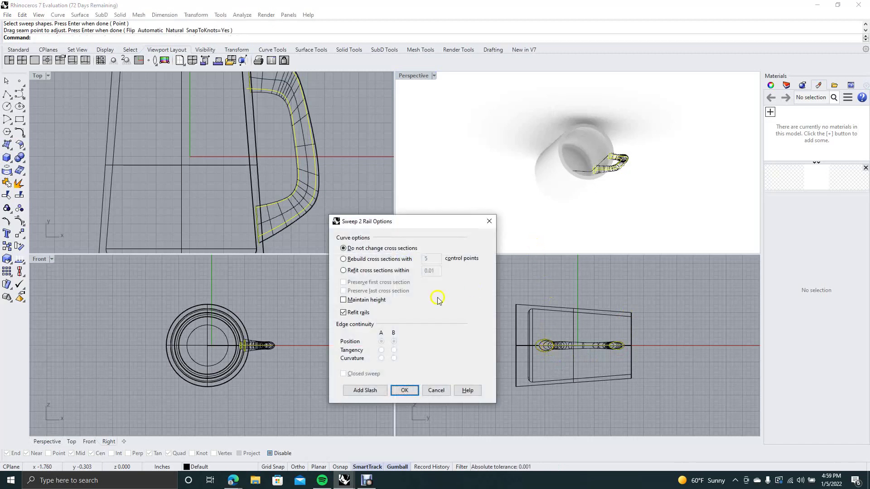
Rebuild the sweep's cross sections with 10 control points and create the handle surface.
{"action": "left_click", "coordinate": [344, 259]}
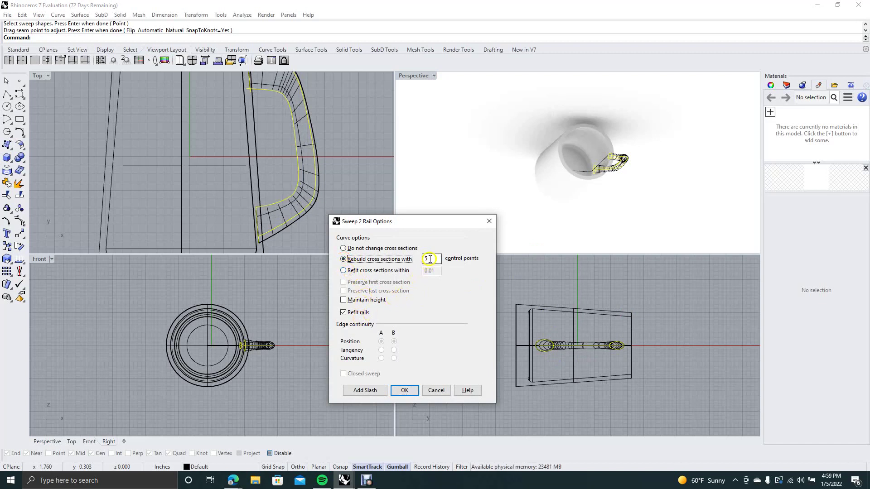
{"action": "left_click_drag", "start_coordinate": [429, 260], "coordinate": [423, 259]}
{"action": "type", "text": "10"}
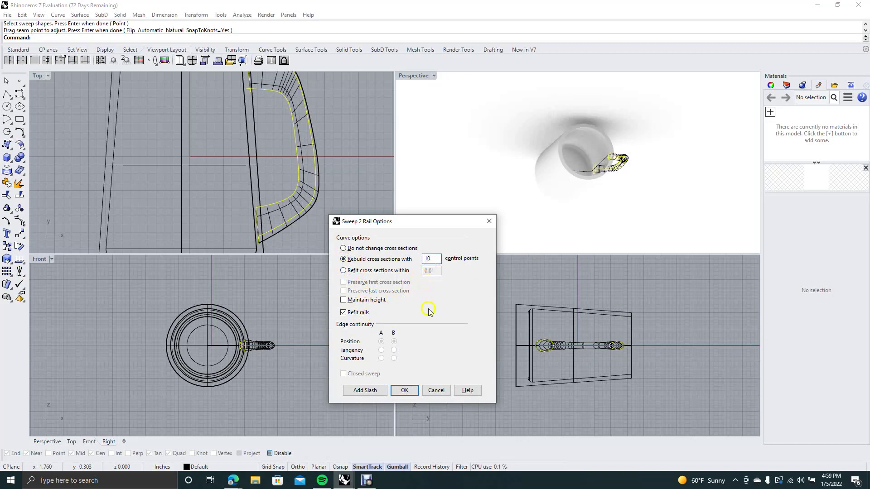
{"action": "left_click", "coordinate": [405, 391]}
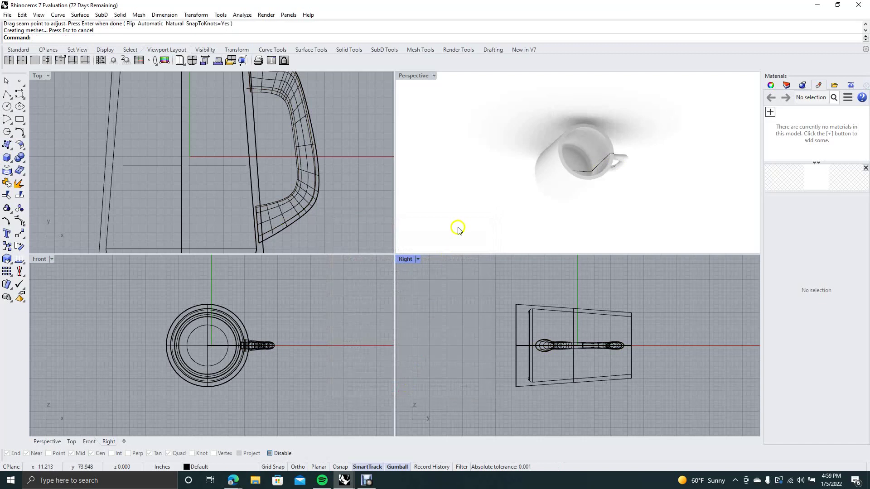
Add the Dark Blue Glass material to the model from the Glass folder of the render content library.
{"action": "right_click_drag", "start_coordinate": [476, 180], "coordinate": [497, 130]}
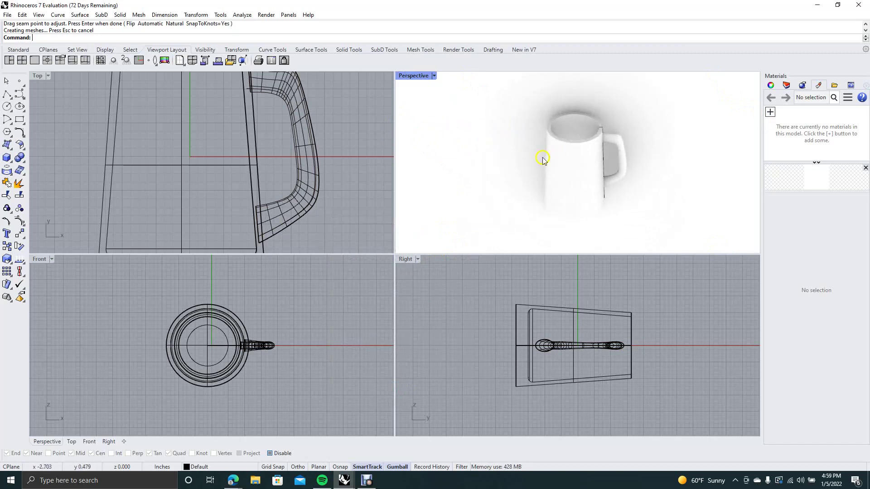
{"action": "right_click_drag", "start_coordinate": [543, 159], "coordinate": [514, 116]}
{"action": "left_click", "coordinate": [770, 113]}
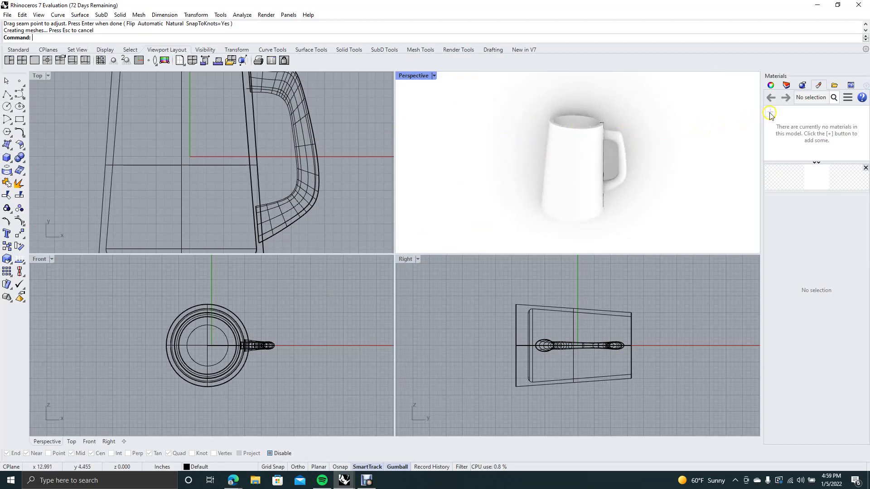
{"action": "left_click", "coordinate": [768, 115]}
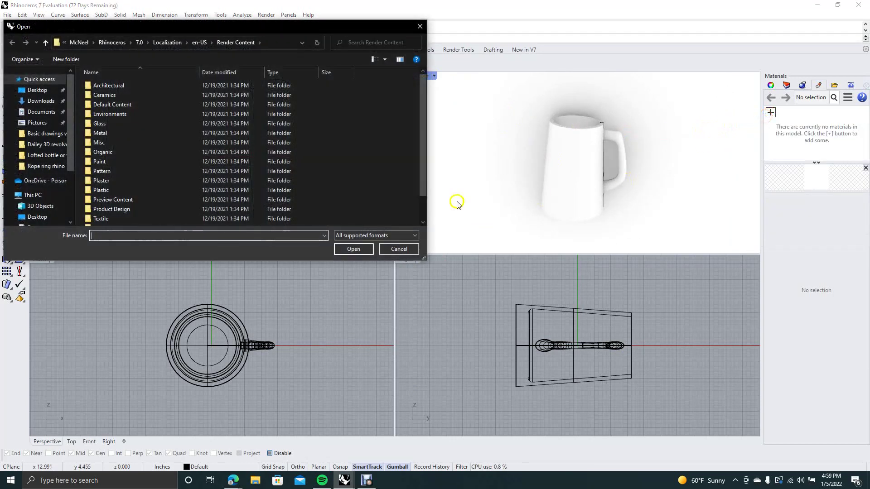
{"action": "double_click", "coordinate": [113, 125]}
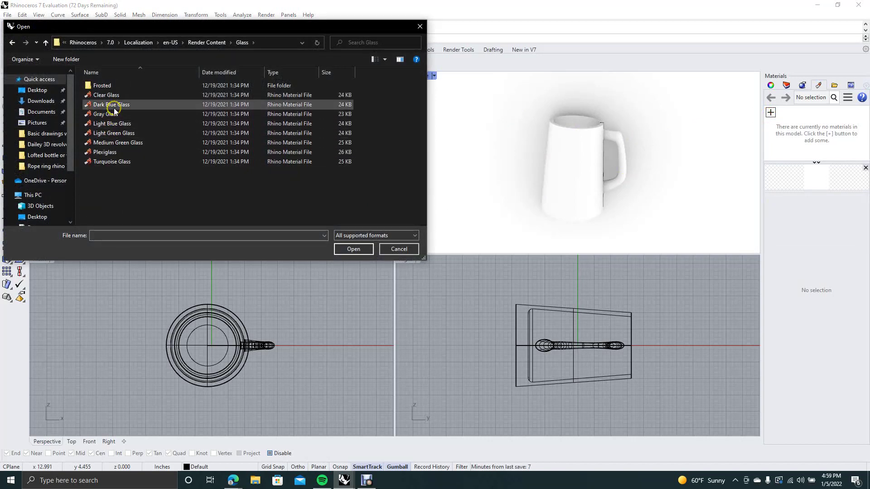
{"action": "double_click", "coordinate": [113, 107]}
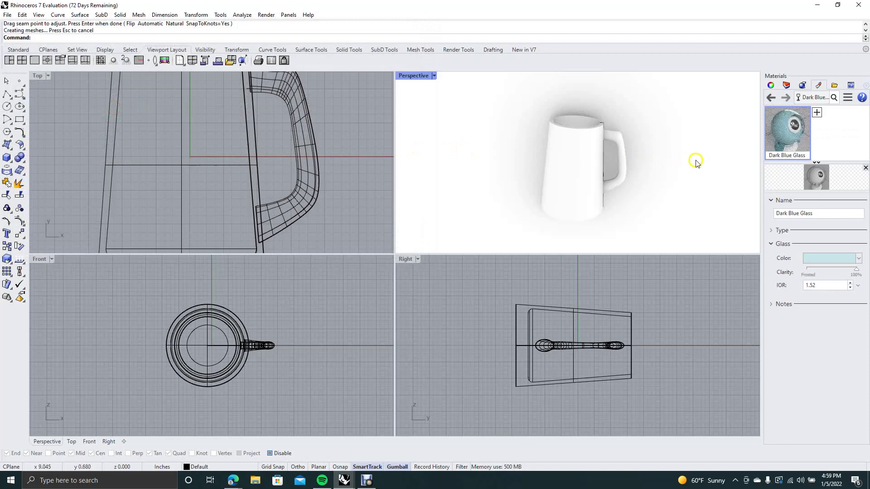
Assign the Dark Blue Glass material to the whole mug, including the body and the handle.
{"action": "left_click_drag", "start_coordinate": [519, 89], "coordinate": [669, 237]}
{"action": "right_click", "coordinate": [783, 131]}
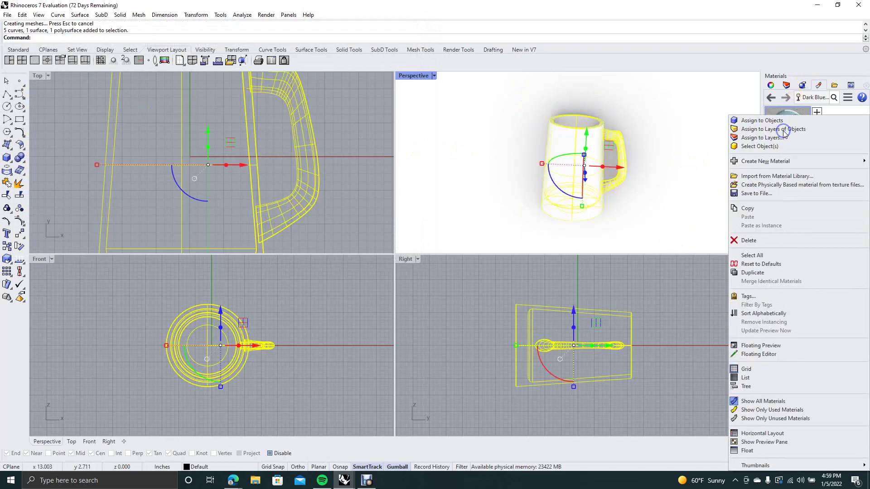
{"action": "left_click", "coordinate": [770, 121]}
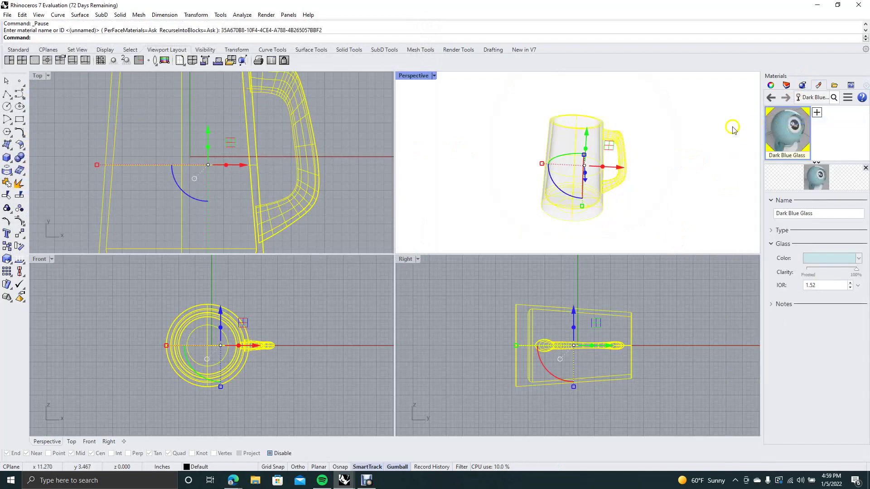
{"action": "left_click", "coordinate": [712, 129]}
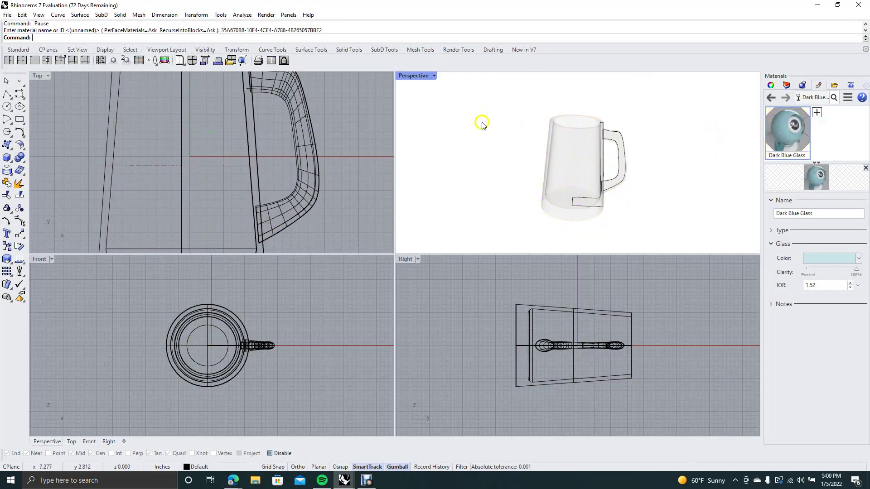
Delete the closed body profile curve and the inner and outer handle curves from the Perspective viewport.
{"action": "left_click", "coordinate": [574, 207]}
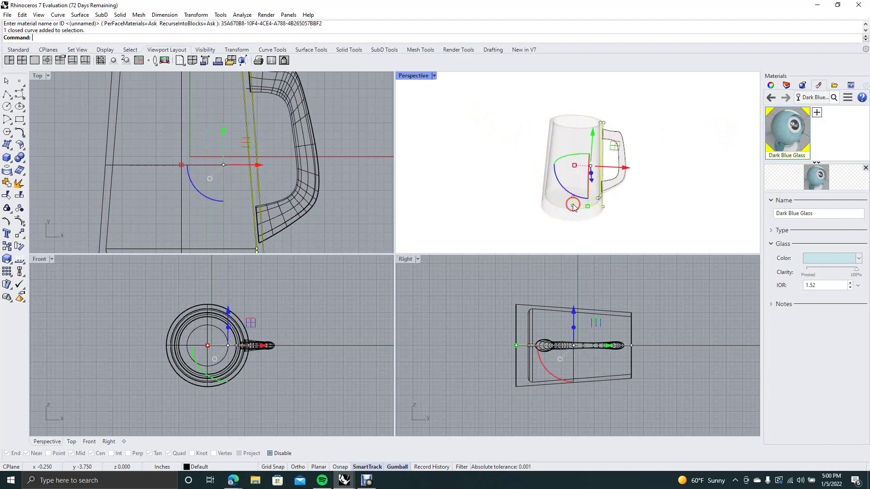
{"action": "key", "text": "Delete"}
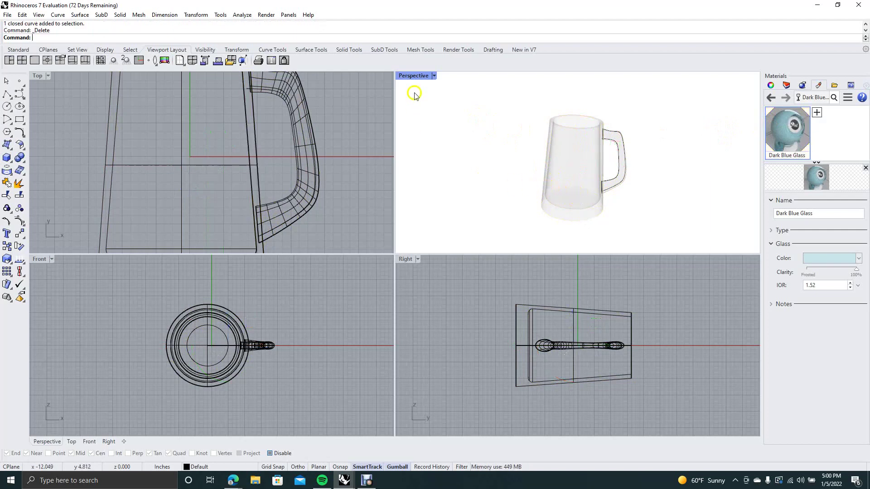
{"action": "double_click", "coordinate": [413, 76]}
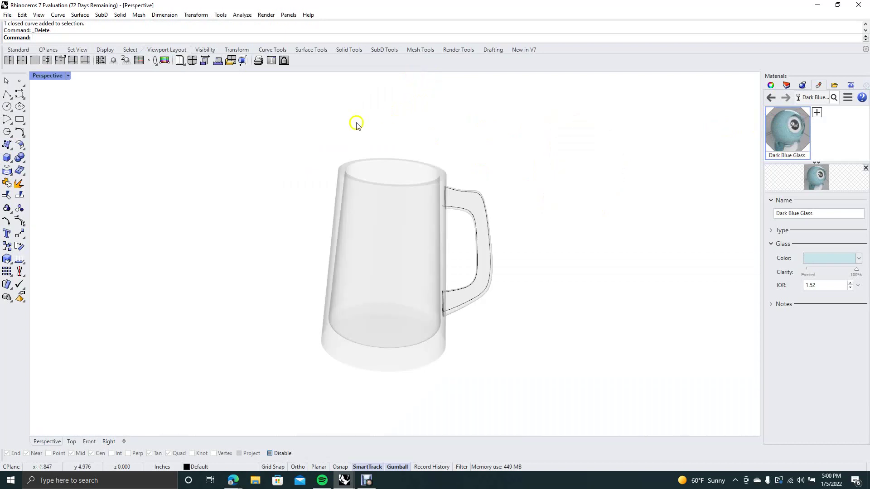
{"action": "mouse_move", "coordinate": [313, 130]}
{"action": "right_mouse_down"}
{"action": "mouse_move", "coordinate": [316, 188]}
{"action": "mouse_move", "coordinate": [307, 153]}
{"action": "mouse_move", "coordinate": [324, 125]}
{"action": "mouse_move", "coordinate": [315, 127]}
{"action": "right_mouse_up"}
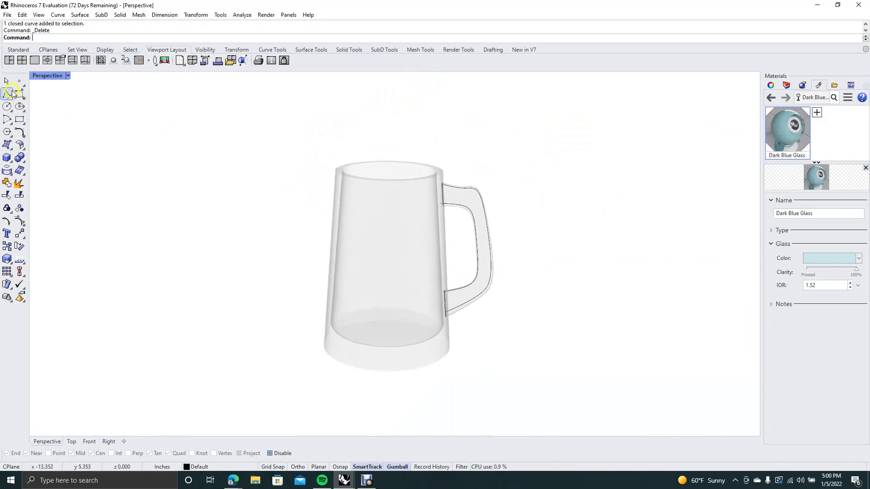
{"action": "left_click", "coordinate": [6, 82]}
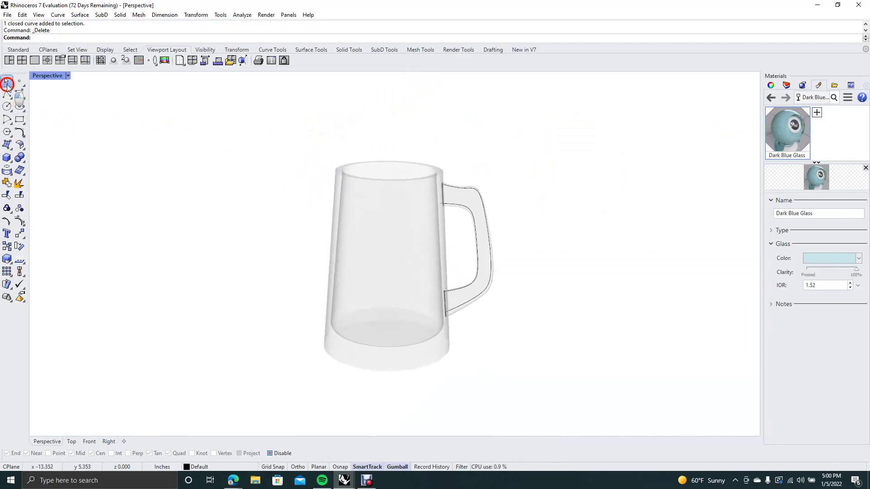
{"action": "left_click", "coordinate": [455, 207]}
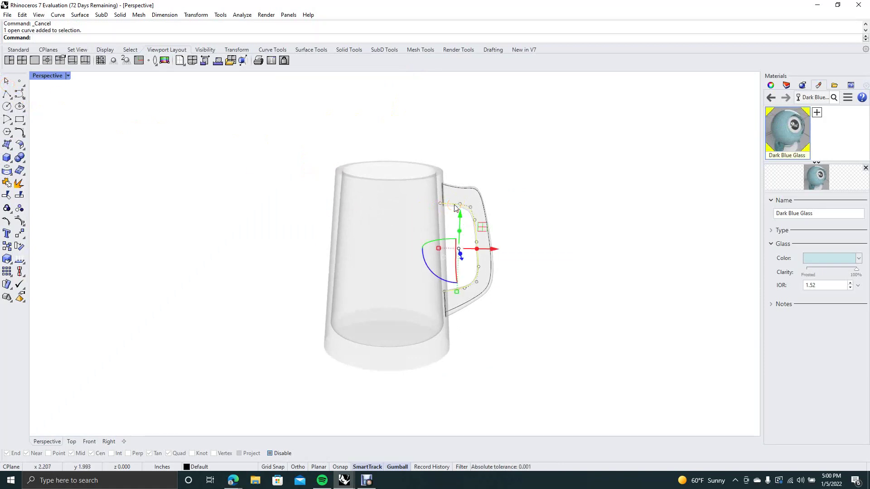
{"action": "key", "text": "Delete"}
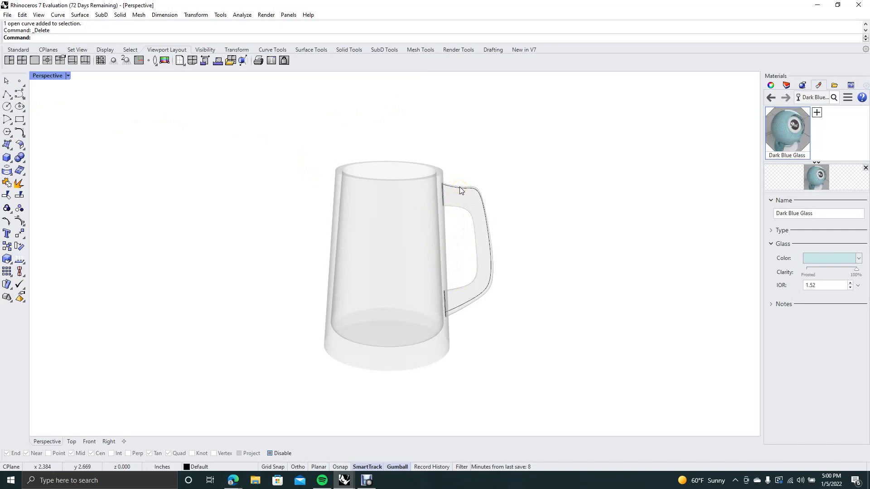
{"action": "left_click", "coordinate": [459, 189]}
{"action": "key", "text": "Delete"}
Delete the upper and lower ellipse curves where the handle meets the mug body.
{"action": "left_click", "coordinate": [443, 194]}
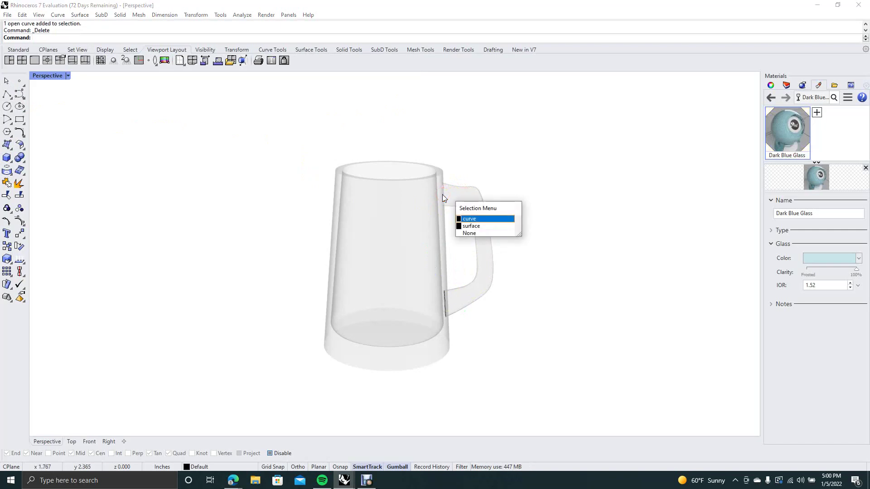
{"action": "key", "text": "Return"}
{"action": "left_click", "coordinate": [444, 306]}
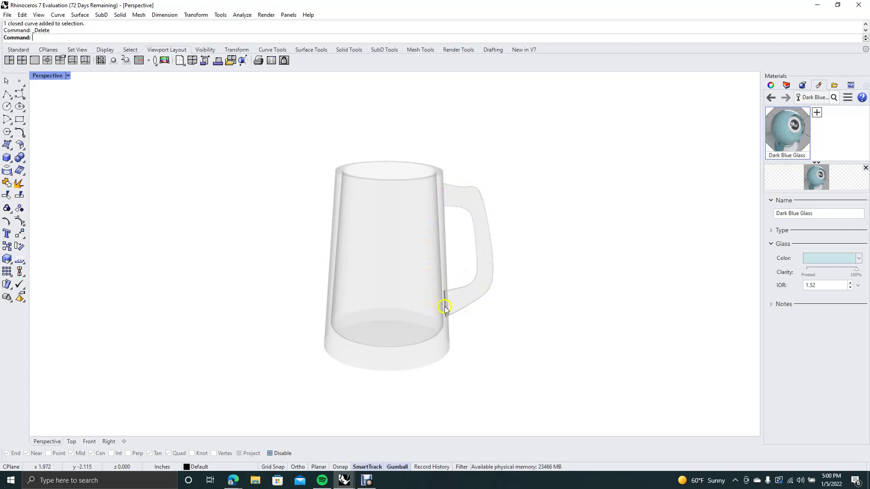
{"action": "key", "text": "Return"}
{"action": "key", "text": "Delete"}
{"action": "mouse_move", "coordinate": [522, 241]}
{"action": "right_mouse_down"}
{"action": "mouse_move", "coordinate": [491, 270]}
{"action": "mouse_move", "coordinate": [445, 236]}
{"action": "mouse_move", "coordinate": [396, 130]}
{"action": "mouse_move", "coordinate": [406, 78]}
{"action": "mouse_move", "coordinate": [378, 431]}
{"action": "mouse_move", "coordinate": [338, 404]}
{"action": "mouse_move", "coordinate": [352, 416]}
{"action": "mouse_move", "coordinate": [485, 130]}
{"action": "mouse_move", "coordinate": [548, 212]}
{"action": "mouse_move", "coordinate": [524, 328]}
{"action": "mouse_move", "coordinate": [522, 243]}
{"action": "right_mouse_up"}
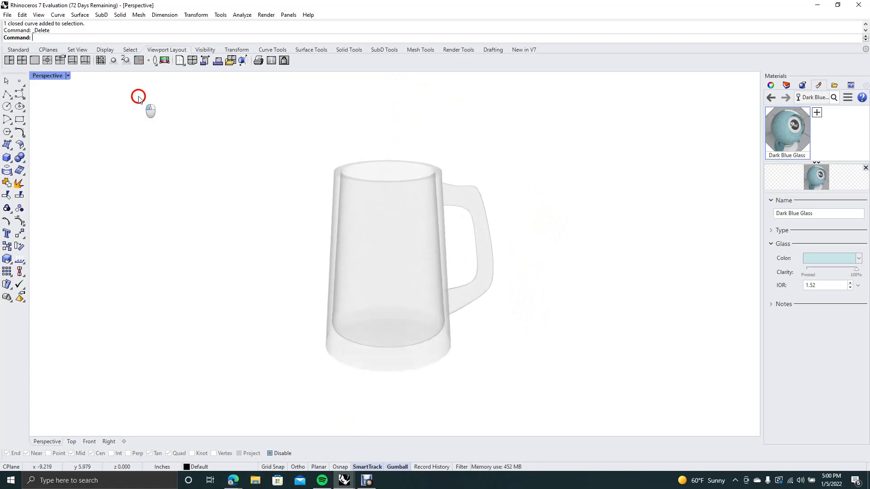
Return to four viewports and scale the handle surface along Z in the Front viewport to make it thicker.
{"action": "left_click", "coordinate": [25, 64]}
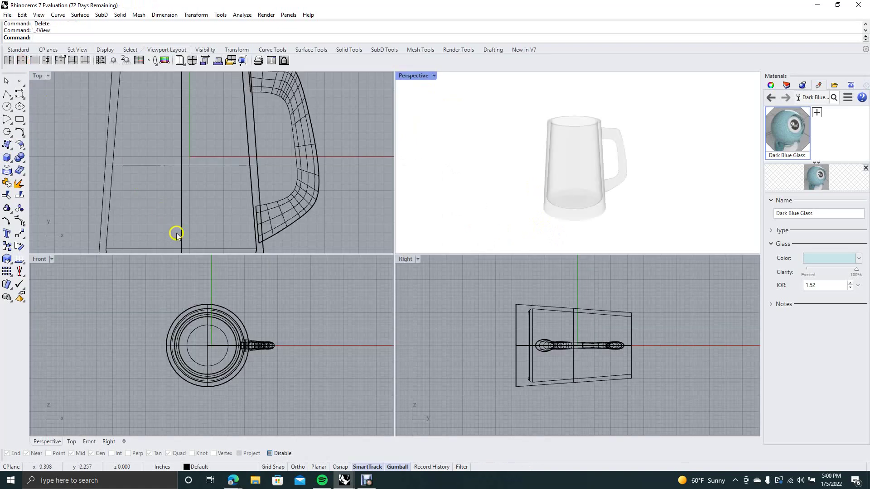
{"action": "left_click_drag", "start_coordinate": [292, 361], "coordinate": [240, 334]}
{"action": "left_click", "coordinate": [289, 352]}
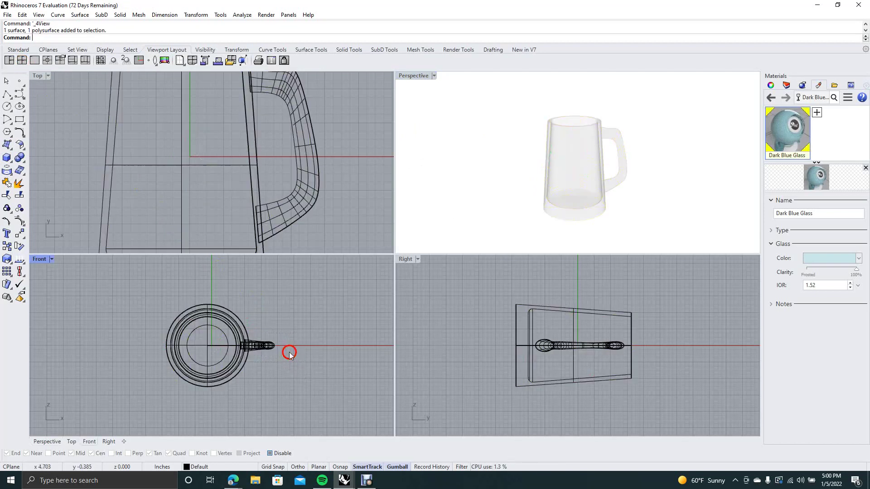
{"action": "left_click", "coordinate": [255, 350]}
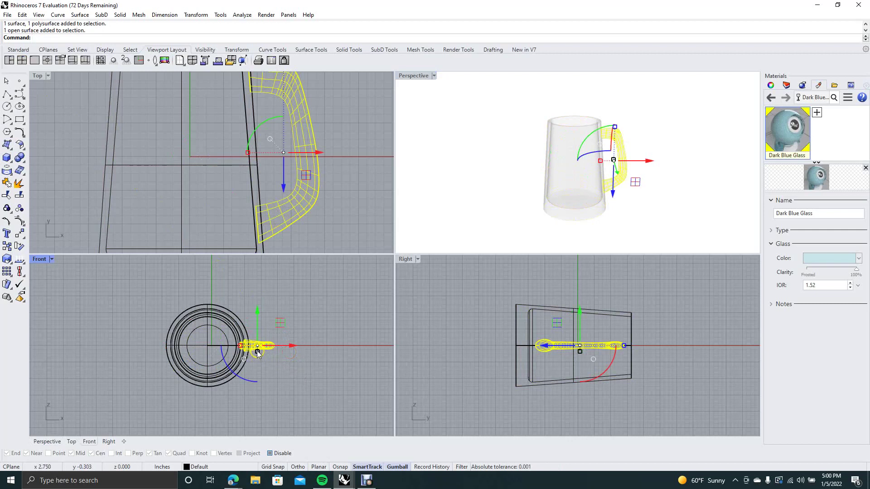
{"action": "left_click_drag", "start_coordinate": [257, 353], "coordinate": [257, 359]}
{"action": "left_click", "coordinate": [506, 187]}
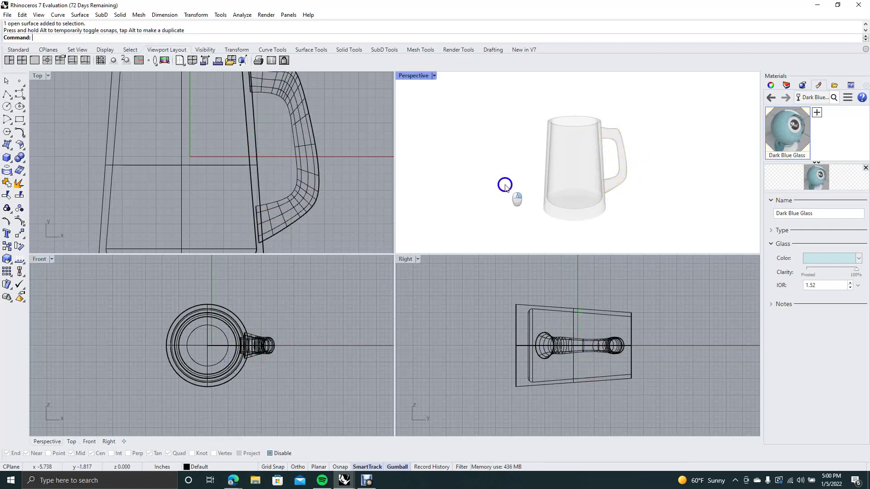
Maximize the Perspective viewport, orbit to show the mug upright with its handle on the left, and set Raytraced display mode.
{"action": "mouse_move", "coordinate": [506, 188]}
{"action": "right_mouse_down"}
{"action": "mouse_move", "coordinate": [497, 239]}
{"action": "mouse_move", "coordinate": [489, 72]}
{"action": "mouse_move", "coordinate": [530, 159]}
{"action": "mouse_move", "coordinate": [519, 149]}
{"action": "mouse_move", "coordinate": [509, 173]}
{"action": "right_mouse_up"}
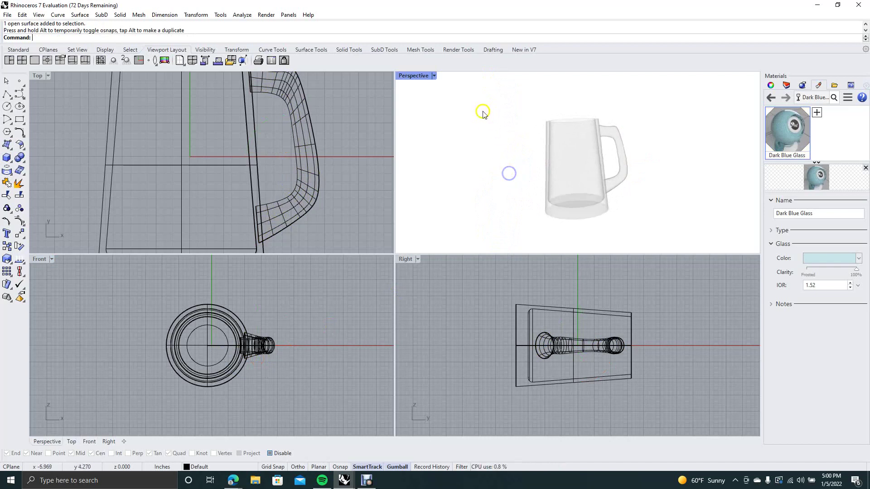
{"action": "double_click", "coordinate": [415, 76]}
{"action": "right_click_drag", "start_coordinate": [303, 113], "coordinate": [525, 90]}
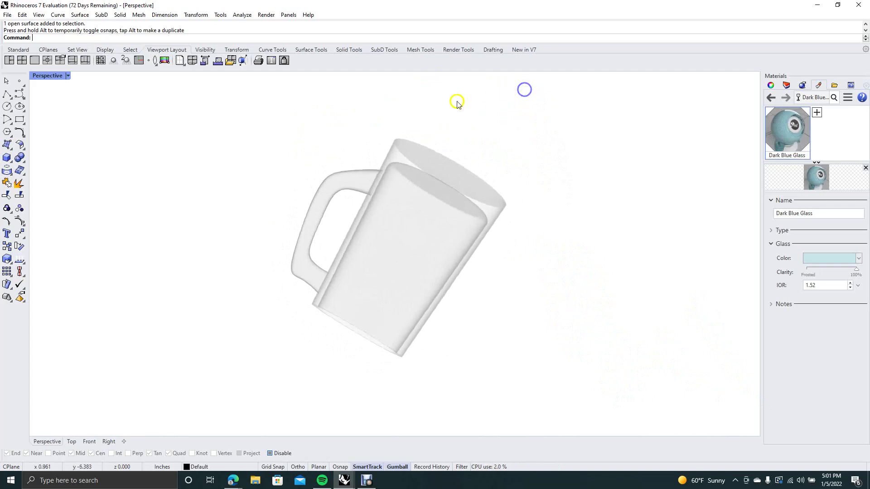
{"action": "right_click_drag", "start_coordinate": [457, 102], "coordinate": [505, 90]}
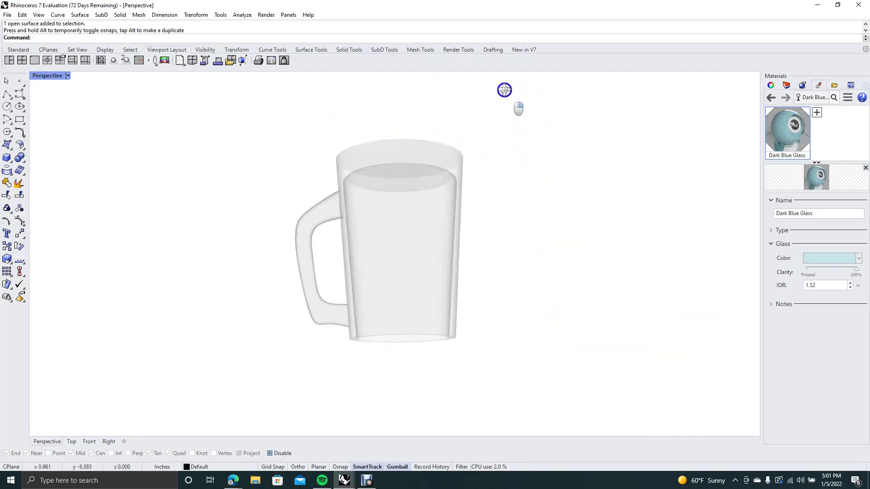
{"action": "right_click_drag", "start_coordinate": [493, 390], "coordinate": [507, 233]}
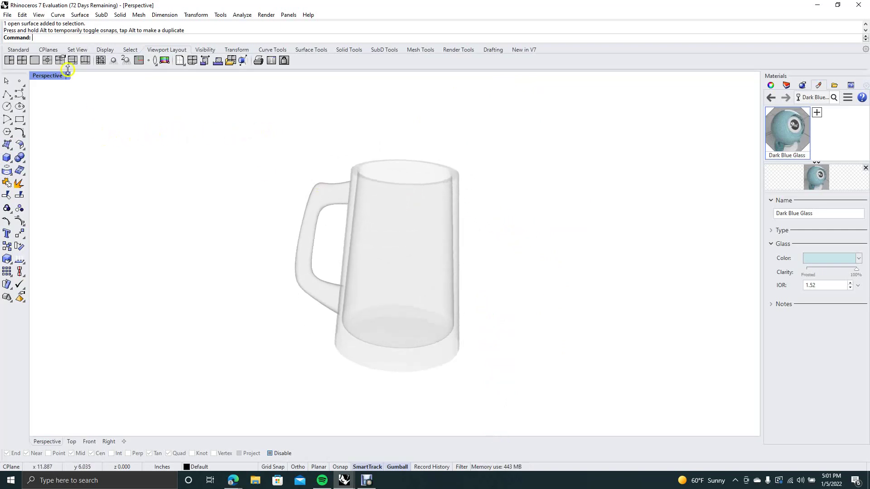
{"action": "left_click", "coordinate": [39, 16]}
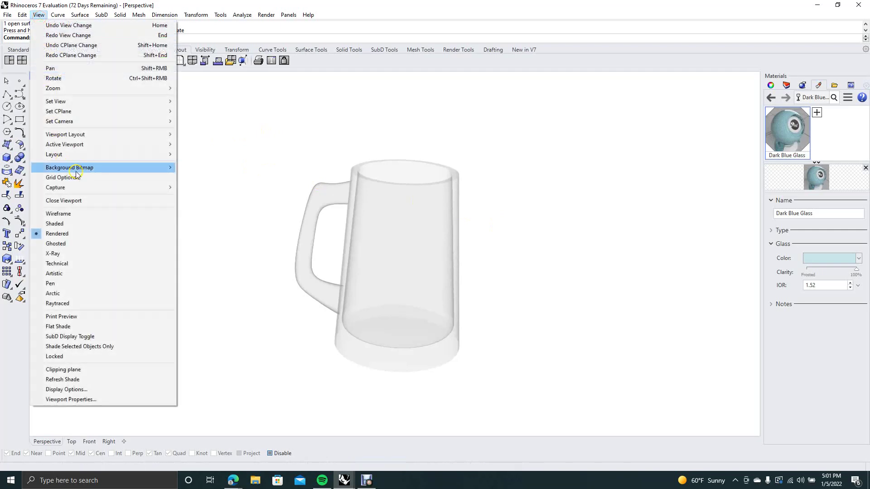
{"action": "left_click", "coordinate": [77, 304]}
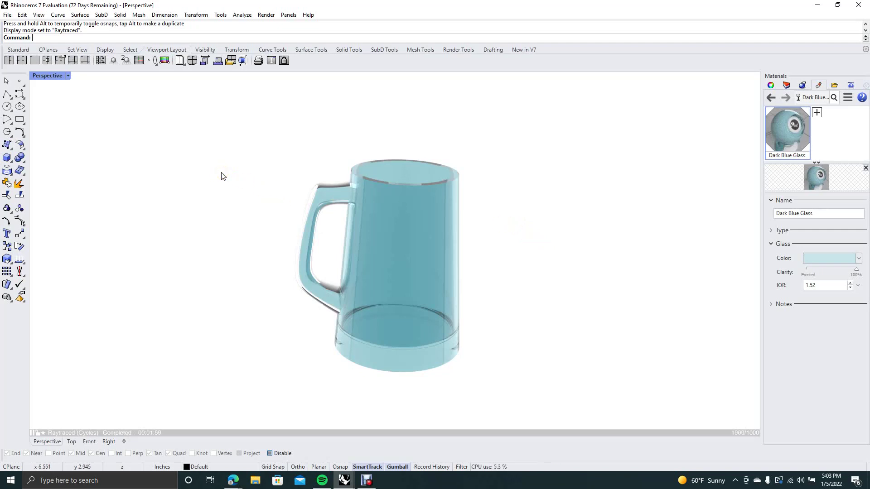
Snip the area around the raytraced mug and paste it into a new Paint picture cropped to the snip.
{"action": "key", "text": "super+shift+s"}
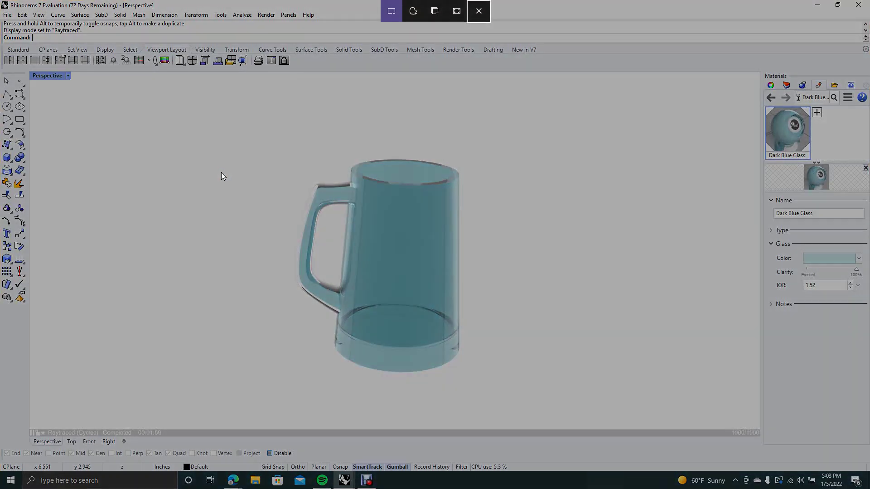
{"action": "left_click_drag", "start_coordinate": [204, 123], "coordinate": [595, 409]}
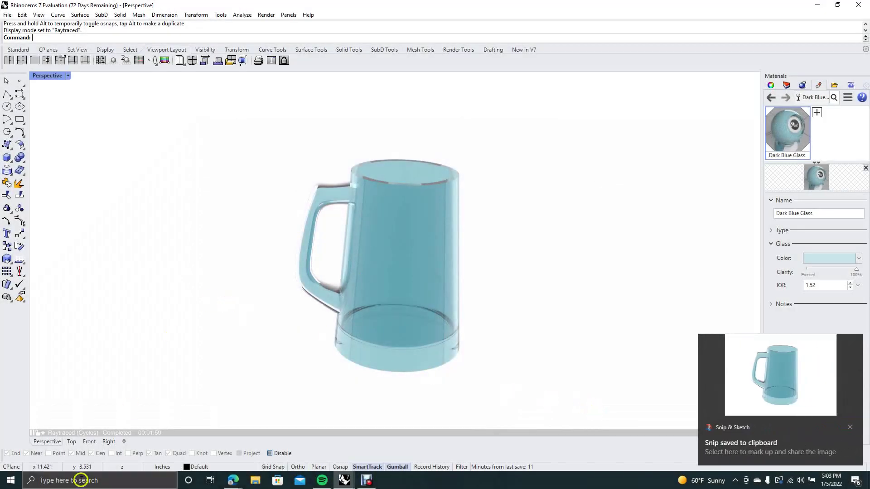
{"action": "left_click", "coordinate": [66, 478]}
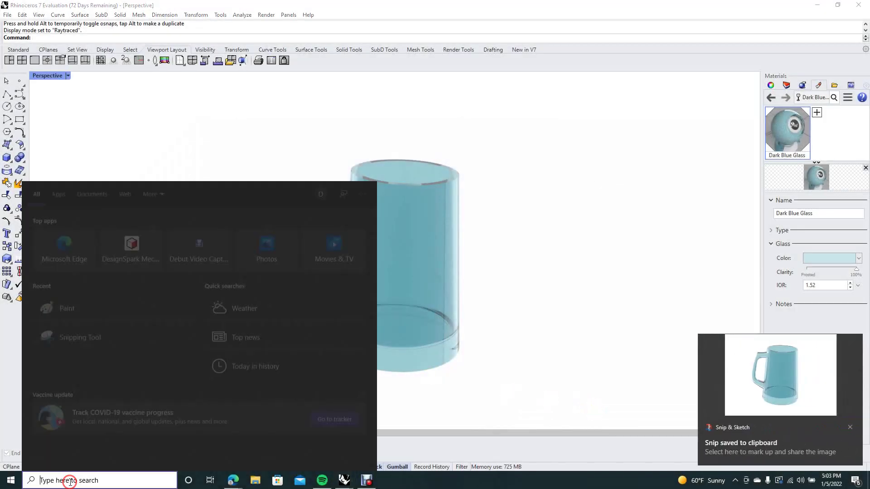
{"action": "left_click", "coordinate": [86, 312]}
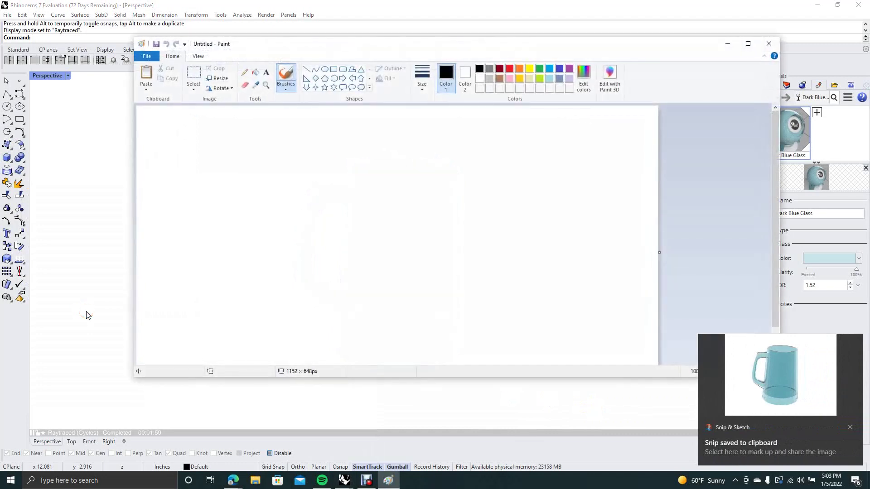
{"action": "key", "text": "ctrl+v"}
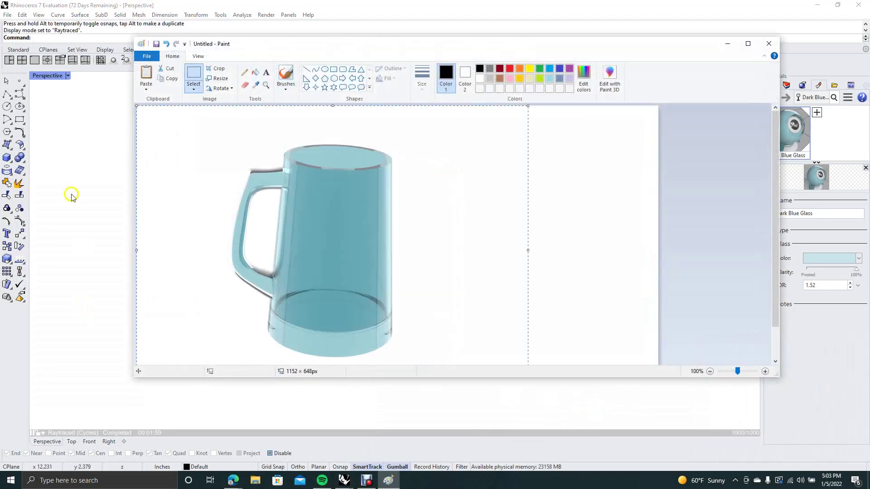
{"action": "left_click", "coordinate": [222, 71]}
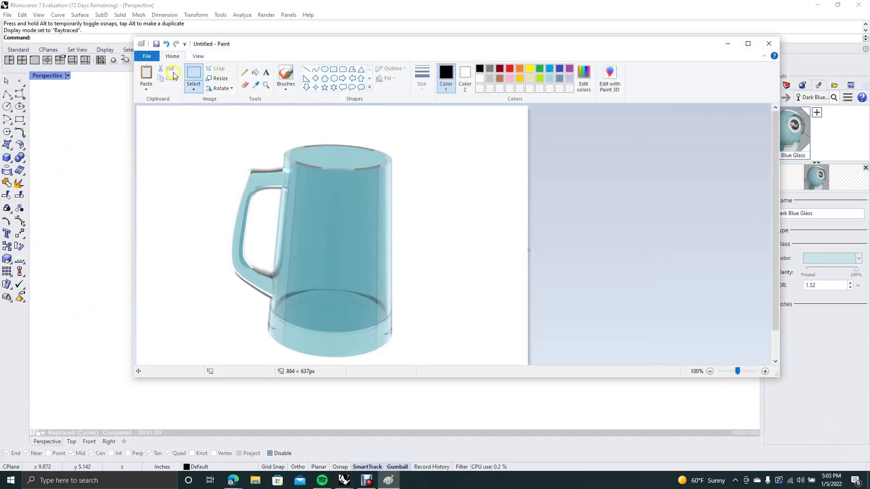
Save the mug picture to the Desktop as a JPEG named "Blue beer mug" and close Paint.
{"action": "left_click", "coordinate": [150, 57]}
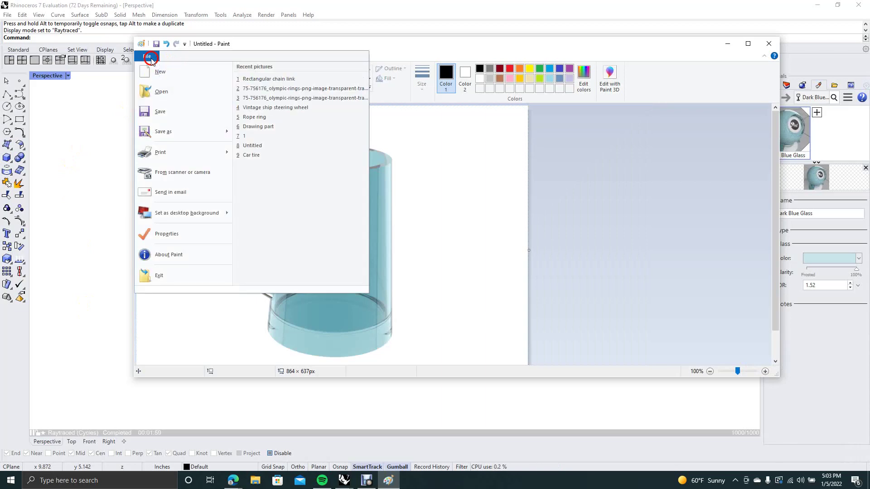
{"action": "left_click", "coordinate": [167, 131]}
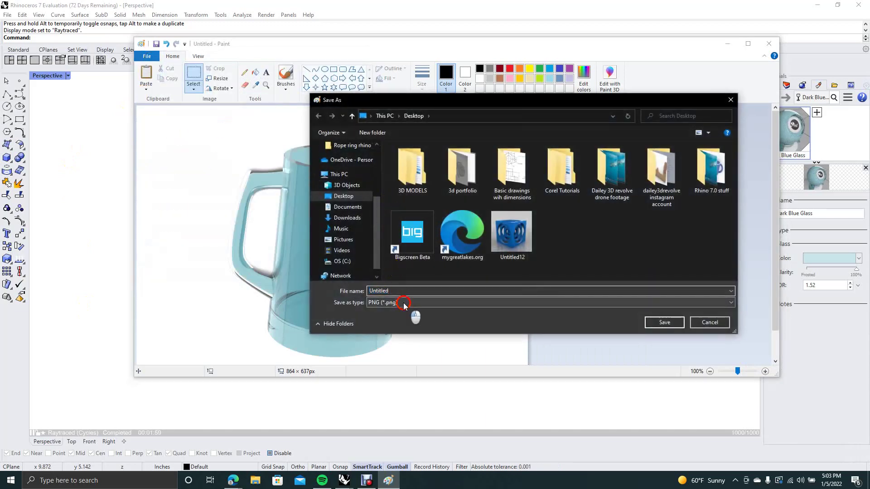
{"action": "left_click", "coordinate": [410, 303]}
{"action": "left_click", "coordinate": [392, 339]}
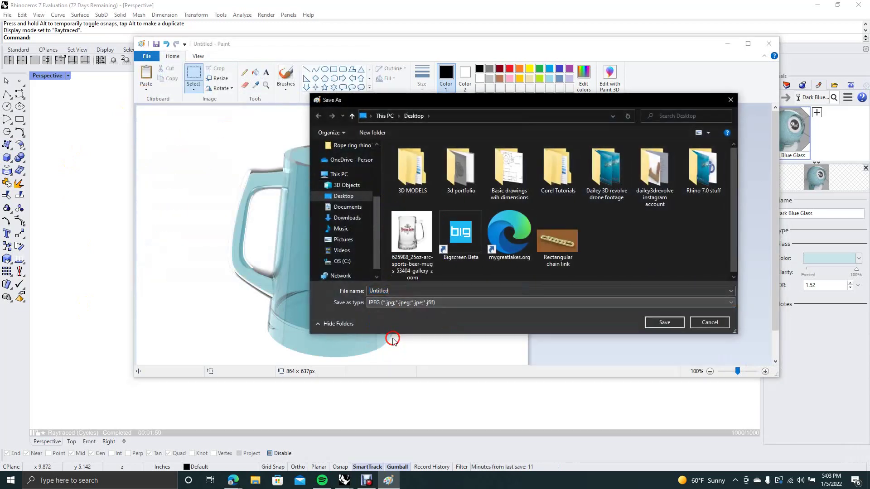
{"action": "double_click", "coordinate": [389, 291]}
{"action": "type", "text": "B"}
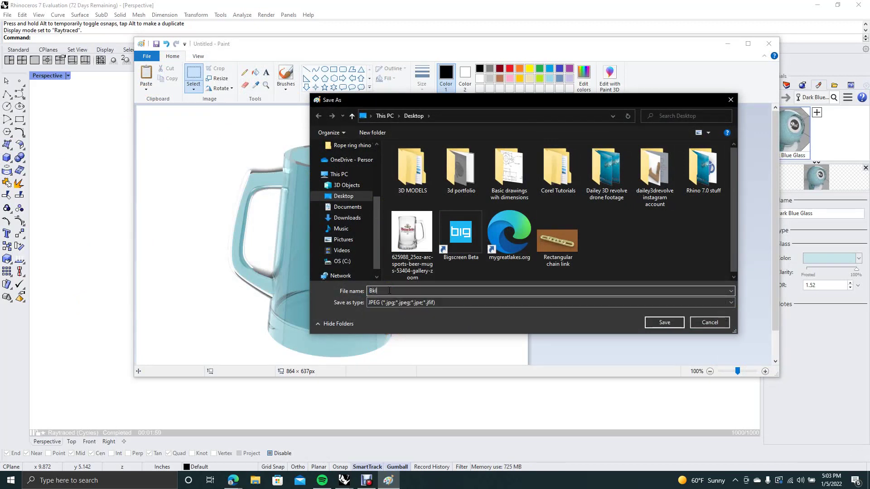
{"action": "type", "text": "lue beer mug"}
{"action": "left_click", "coordinate": [663, 323]}
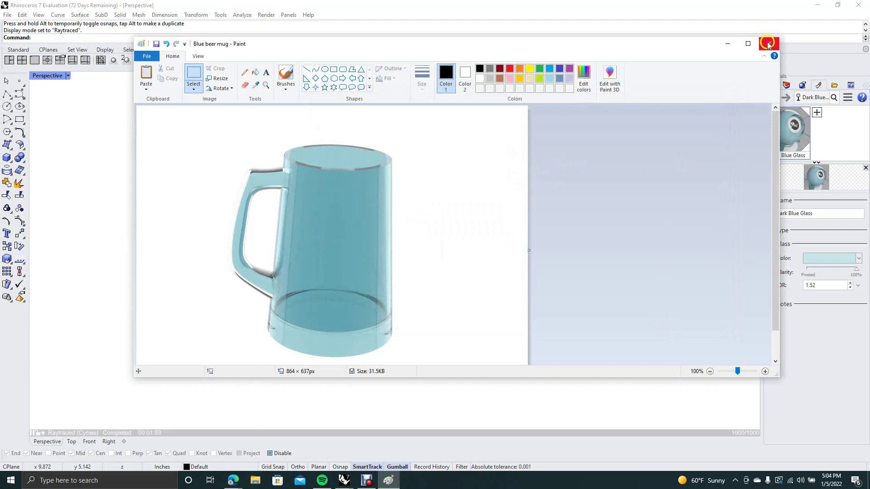
{"action": "left_click", "coordinate": [769, 44]}
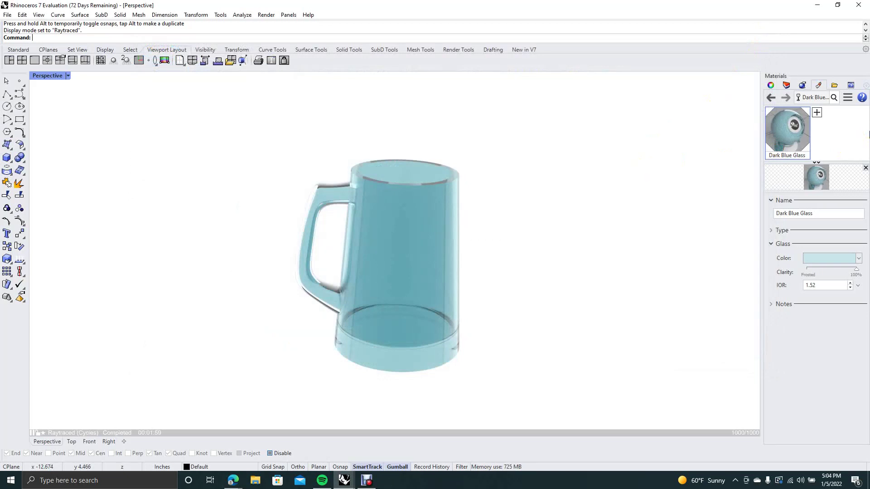
{"action": "left_click", "coordinate": [365, 482]}
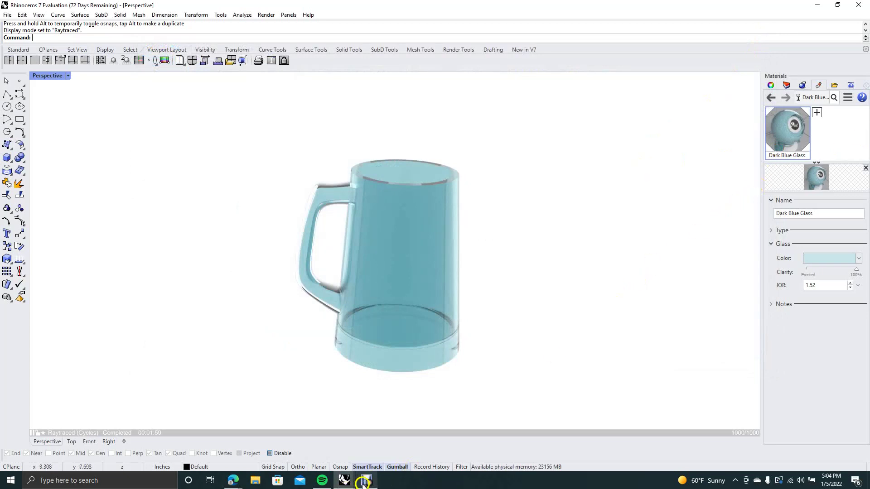